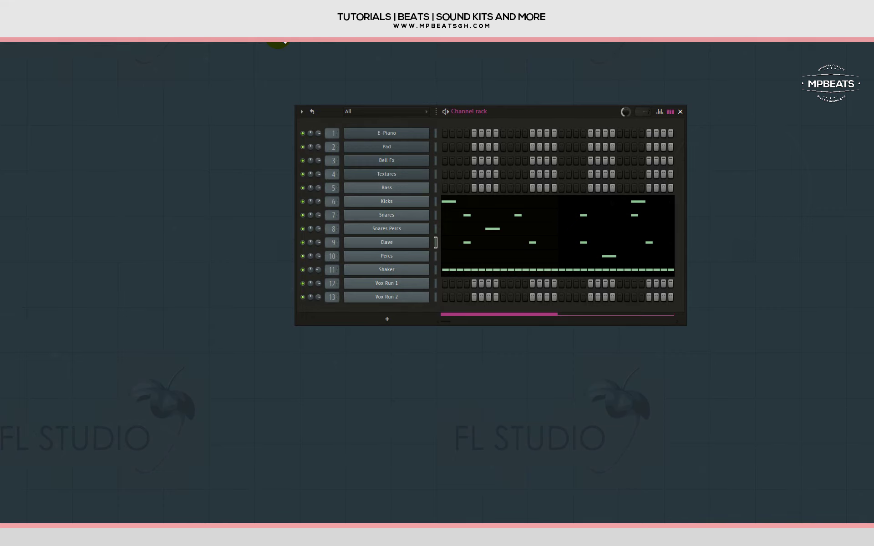
# Look at the instruments loaded on the E-Piano, Pad, Bell Fx and Textures channels.
pyautogui.click(403, 135)
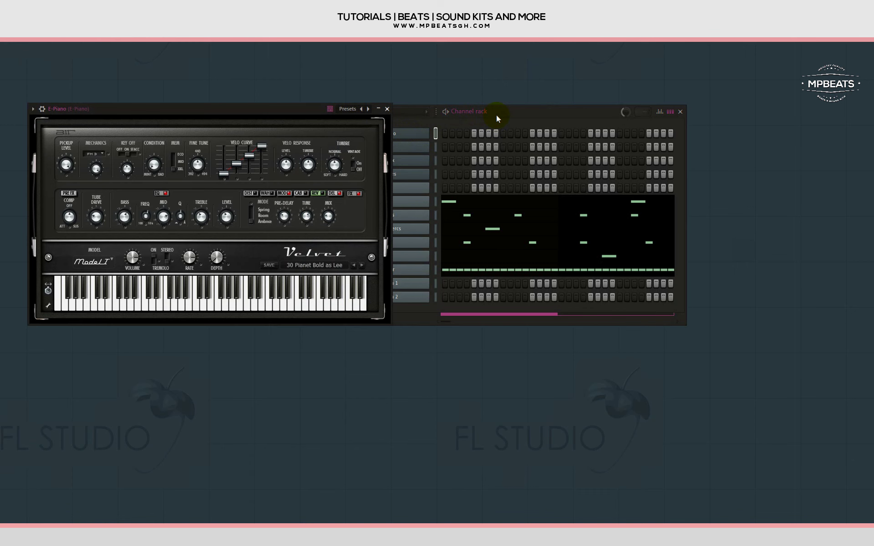
pyautogui.click(400, 146)
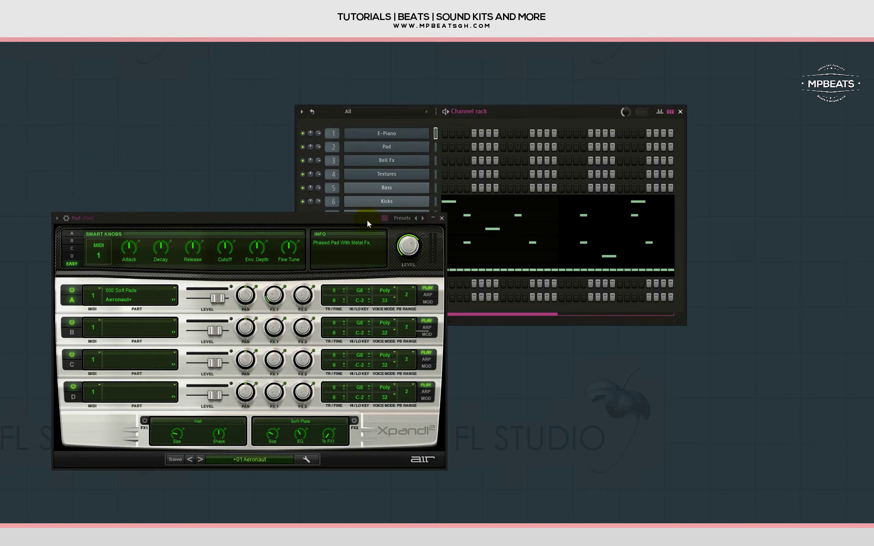
pyautogui.click(400, 162)
pyautogui.click(399, 177)
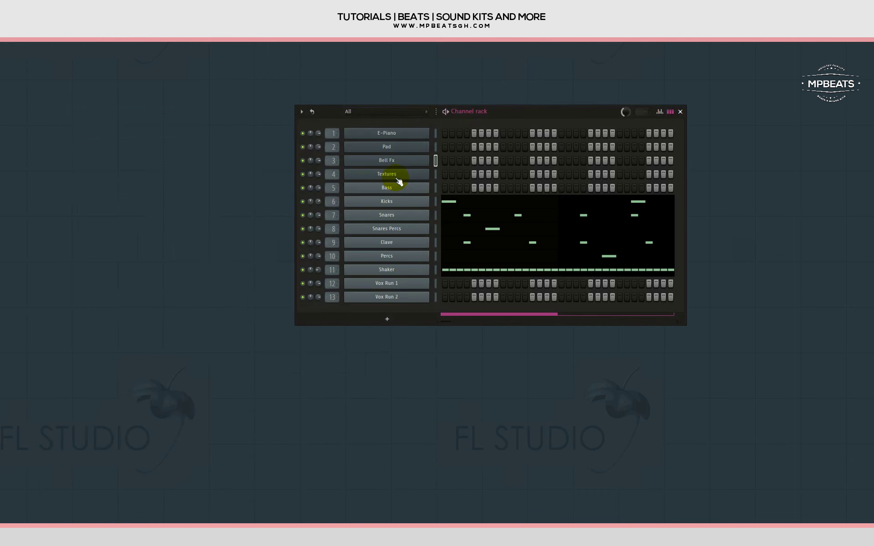
pyautogui.click(397, 178)
# Bring up the E-Piano channel's piano roll and set the scale highlighting root note to E with the Minor Natural (Aeolian) scale.
pyautogui.rightClick(413, 136)
pyautogui.click(438, 134)
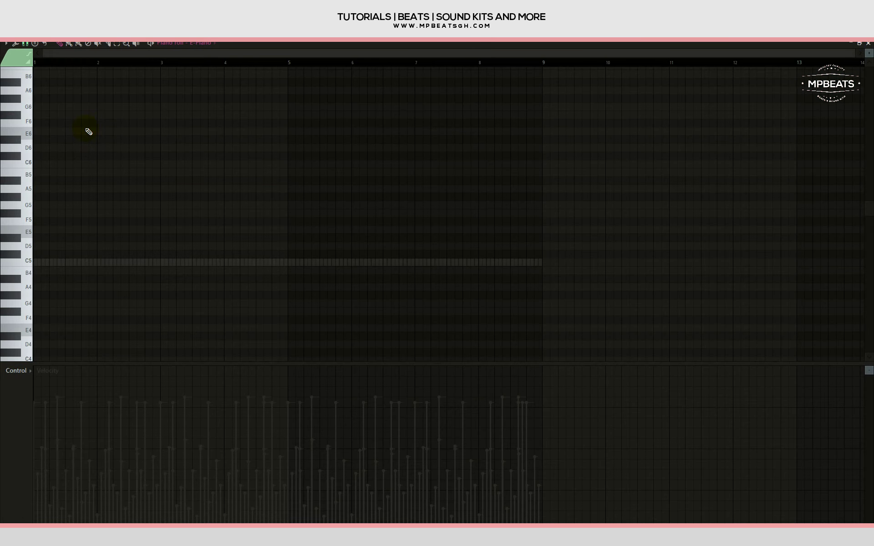
pyautogui.click(6, 44)
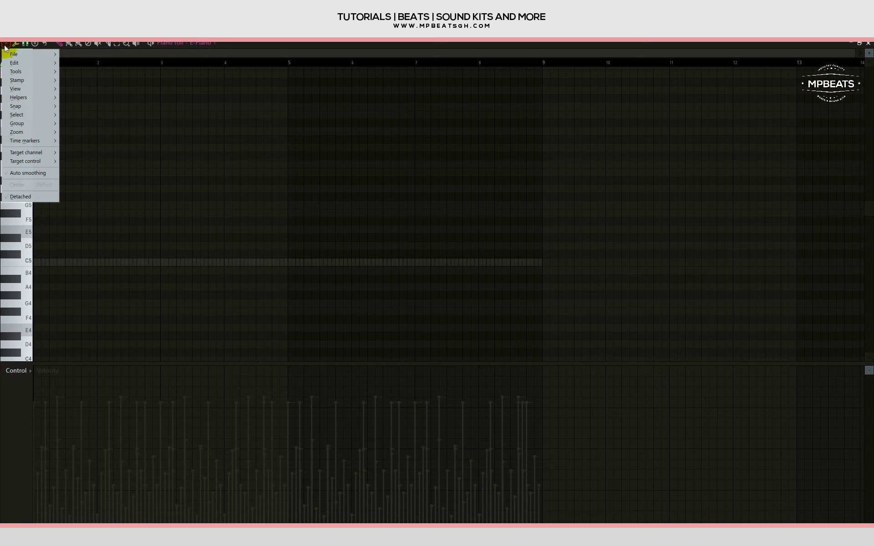
pyautogui.moveTo(18, 97)
pyautogui.moveTo(101, 106)
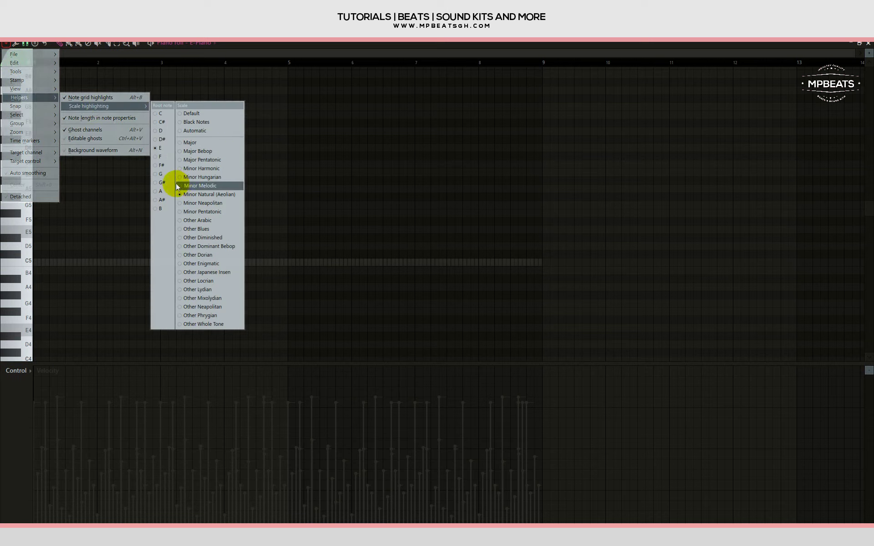
pyautogui.click(167, 151)
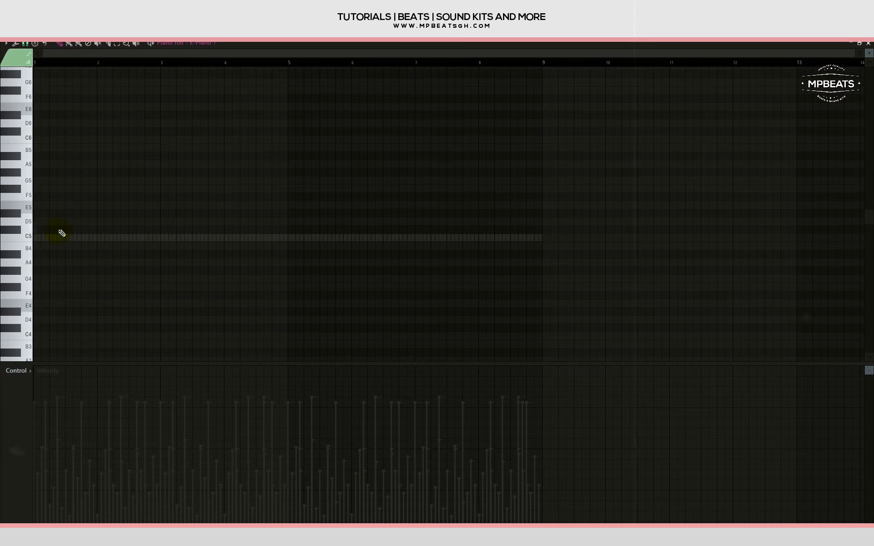
# Draw a one-bar chord of E5, C5 and A4 in bar 1 and one of D5, B4 and G4 in bar 2.
pyautogui.click(56, 208)
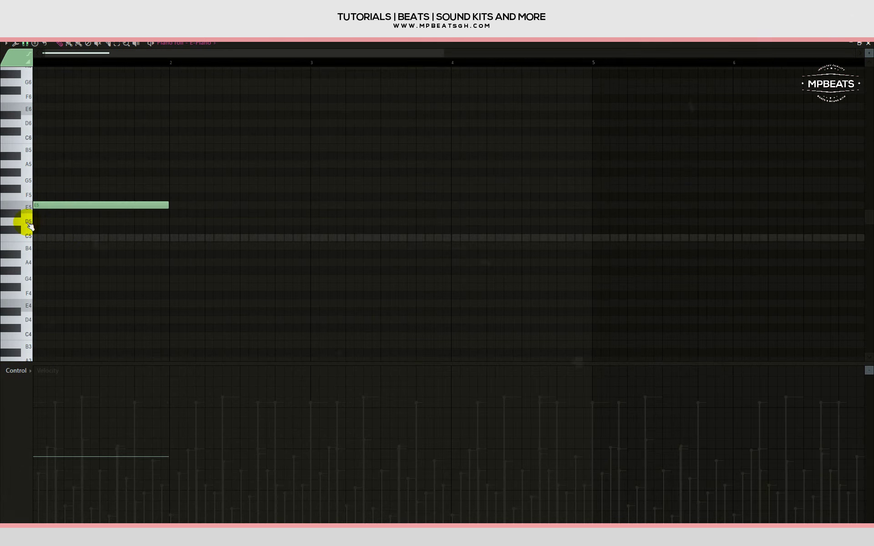
pyautogui.click(40, 237)
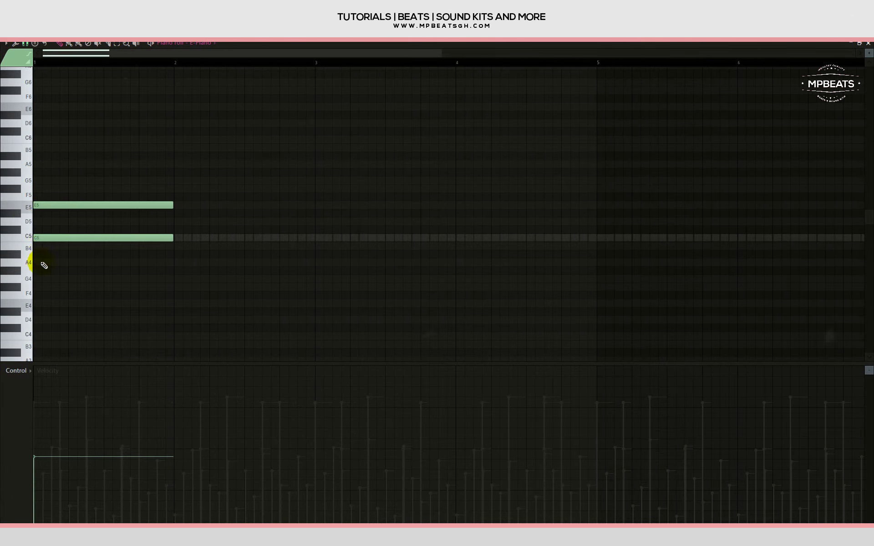
pyautogui.click(41, 262)
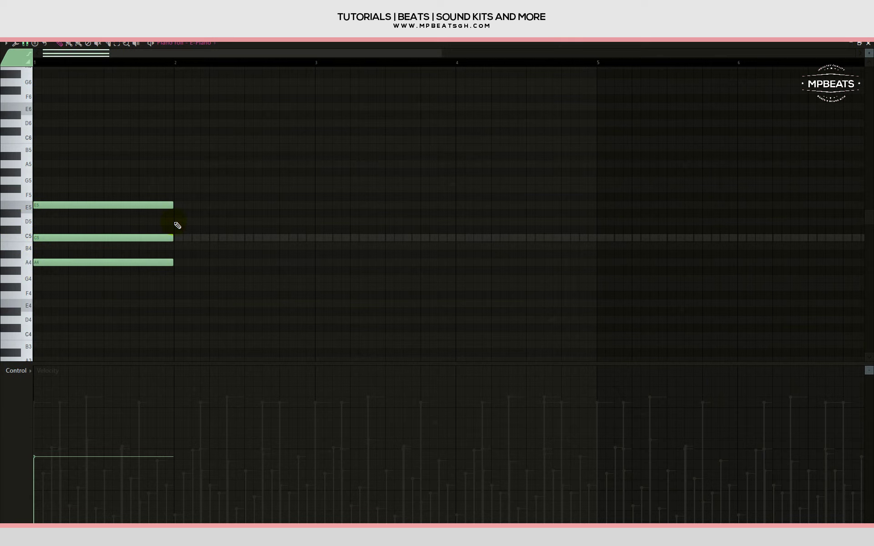
pyautogui.click(174, 222)
pyautogui.click(176, 246)
pyautogui.click(175, 278)
# Raise the velocity of the notes in both chords to the same higher level and play the pattern.
pyautogui.moveTo(36, 391); pyautogui.dragTo(181, 386)
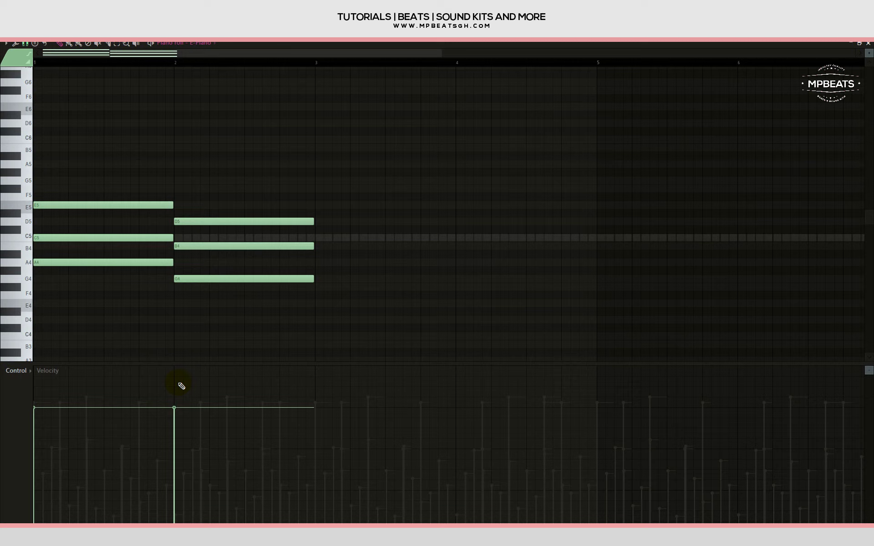
pyautogui.press('space')
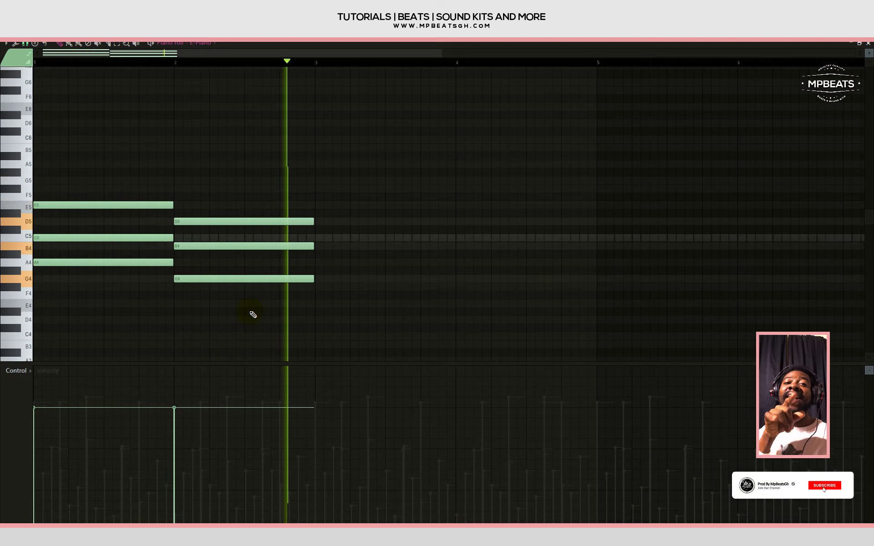
pyautogui.press('space')
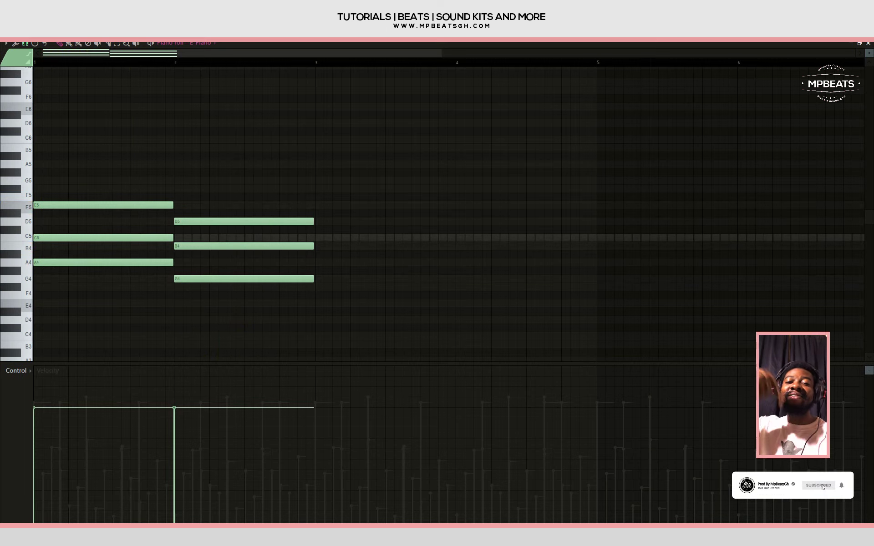
# Try a one-bar chord of G5, E5 and C5 in bar 3 and play the pattern.
pyautogui.click(323, 187)
pyautogui.moveTo(322, 177); pyautogui.dragTo(322, 180)
pyautogui.click(315, 205)
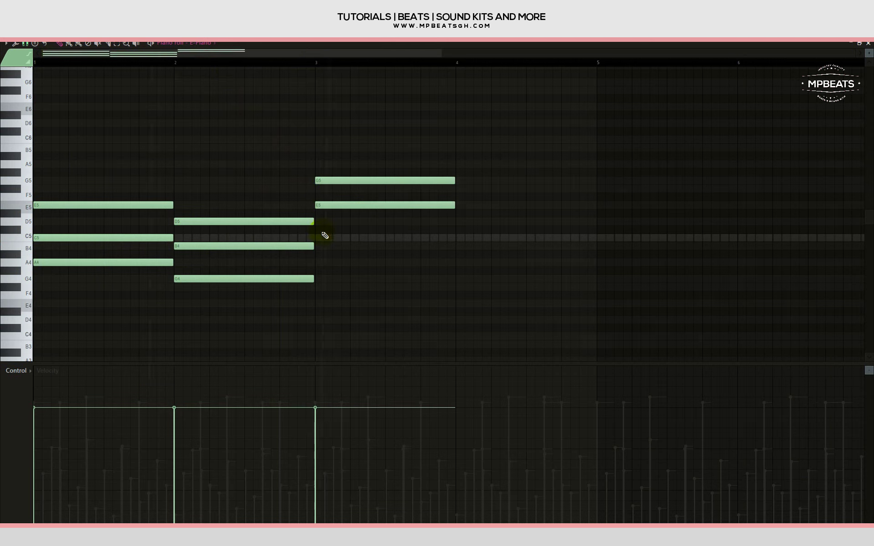
pyautogui.click(318, 237)
pyautogui.press('space')
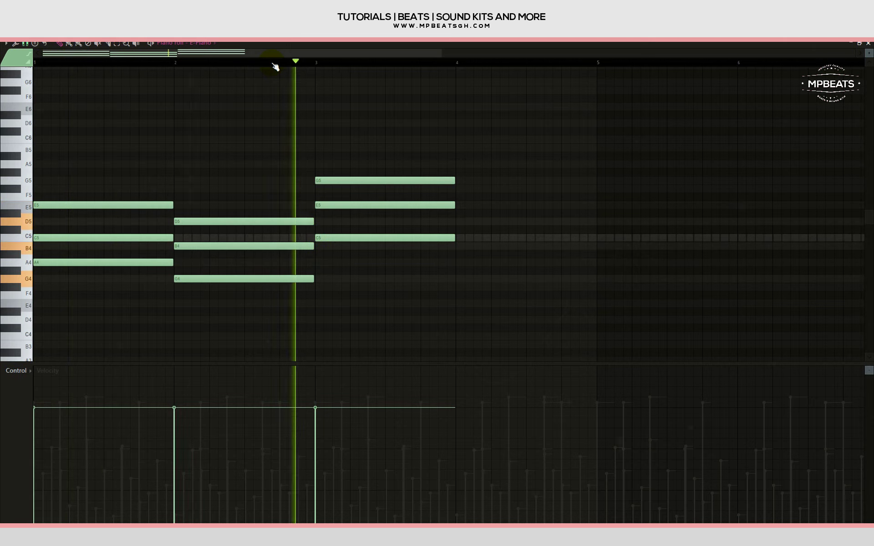
pyautogui.press('space')
# Delete the three notes of the chord in bar 3.
pyautogui.rightClick(342, 181)
pyautogui.rightClick(339, 205)
pyautogui.rightClick(325, 238)
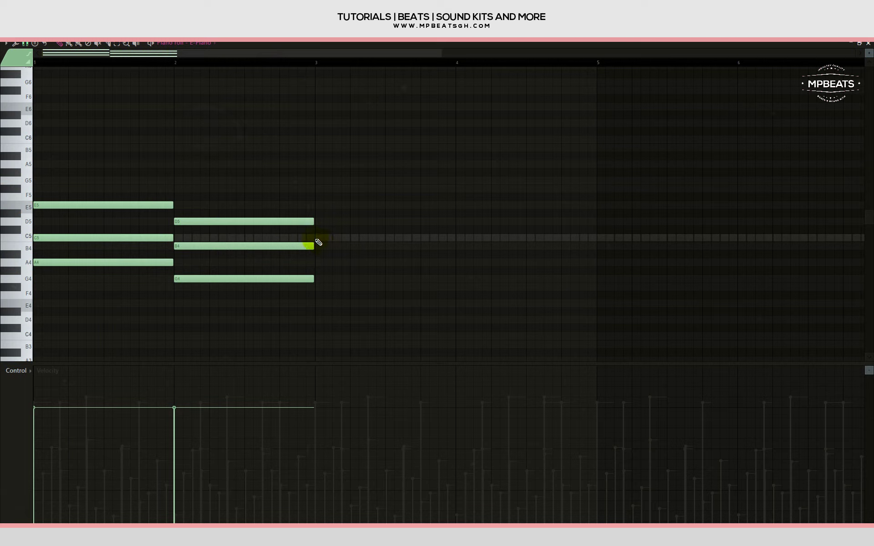
# Draw a one-bar chord of C5, A4 and F#4 in bar 3 and play the pattern.
pyautogui.click(317, 239)
pyautogui.click(315, 262)
pyautogui.click(314, 287)
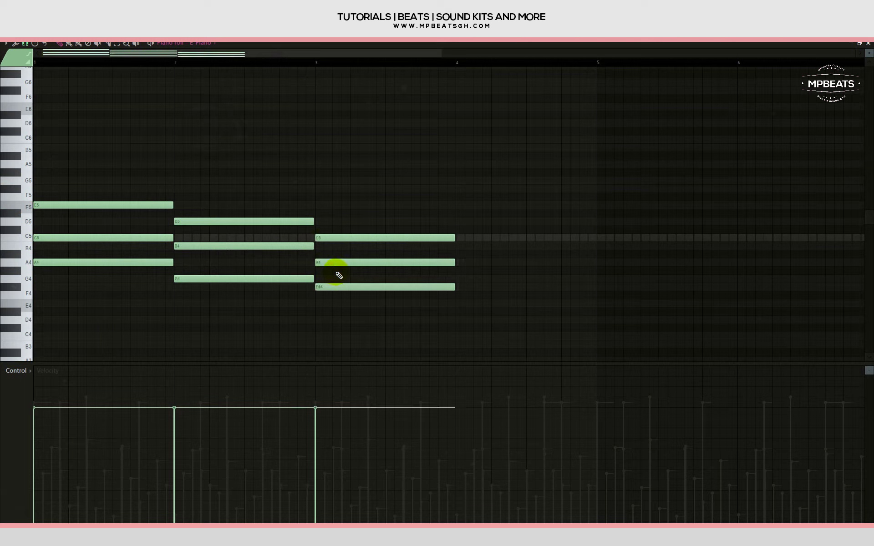
pyautogui.press('space')
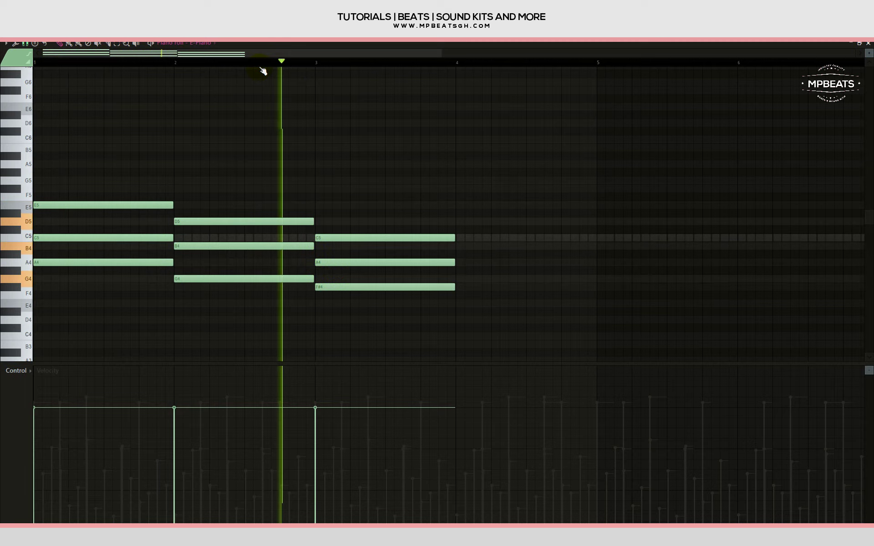
pyautogui.press('space')
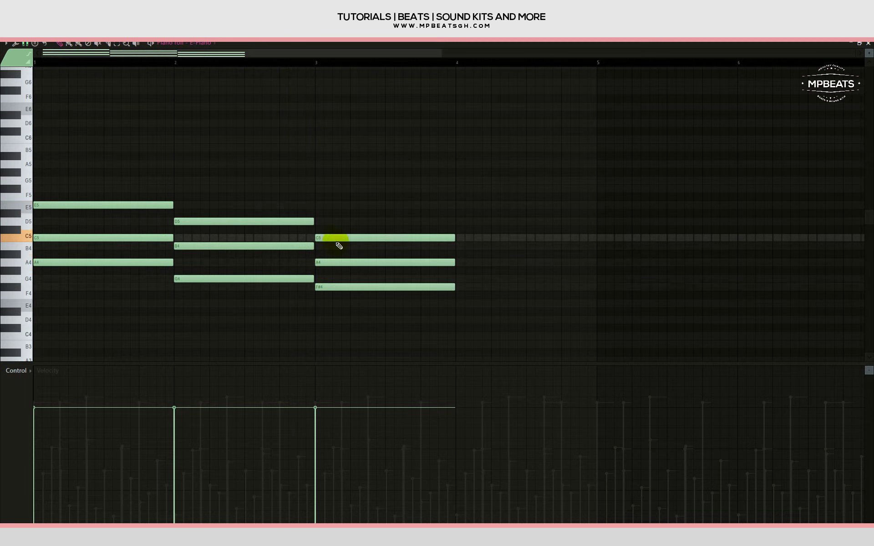
# Lower the F#4 note of the bar 3 chord to E4 and play the pattern.
pyautogui.click(334, 262)
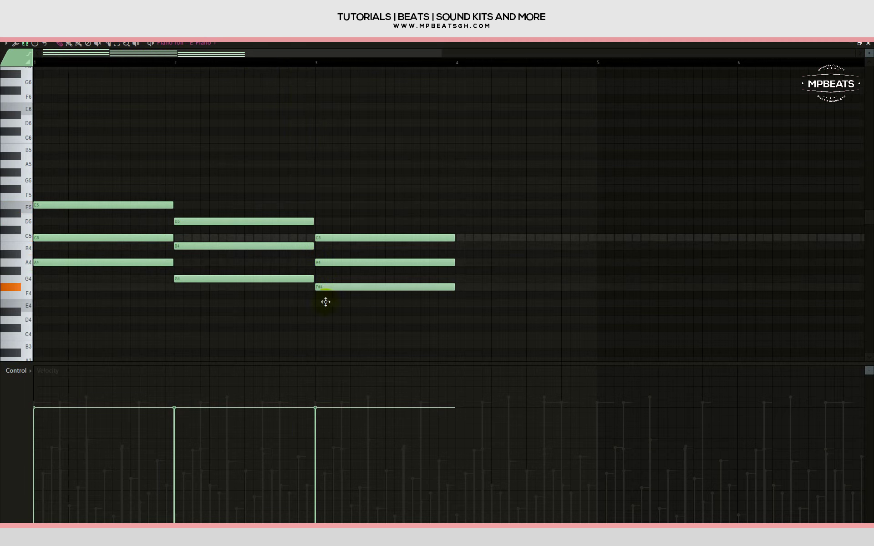
pyautogui.moveTo(326, 302); pyautogui.dragTo(322, 302)
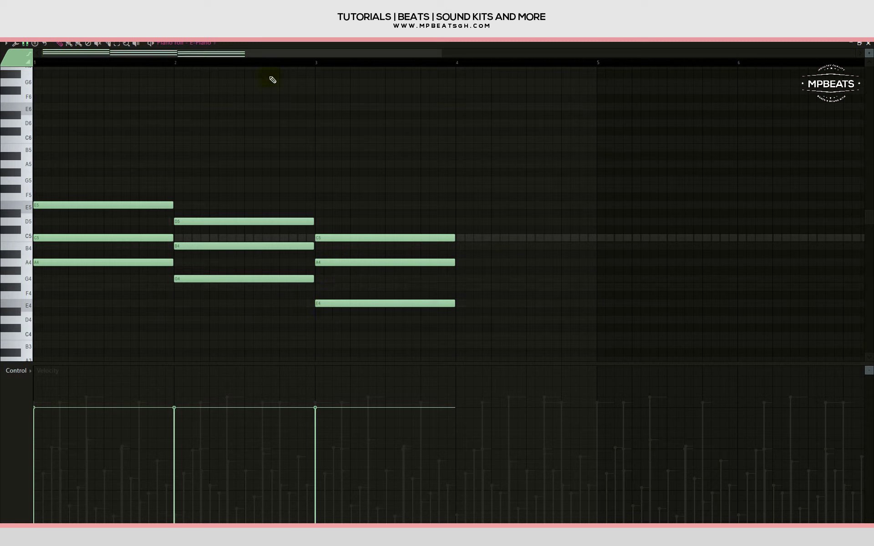
pyautogui.press('space')
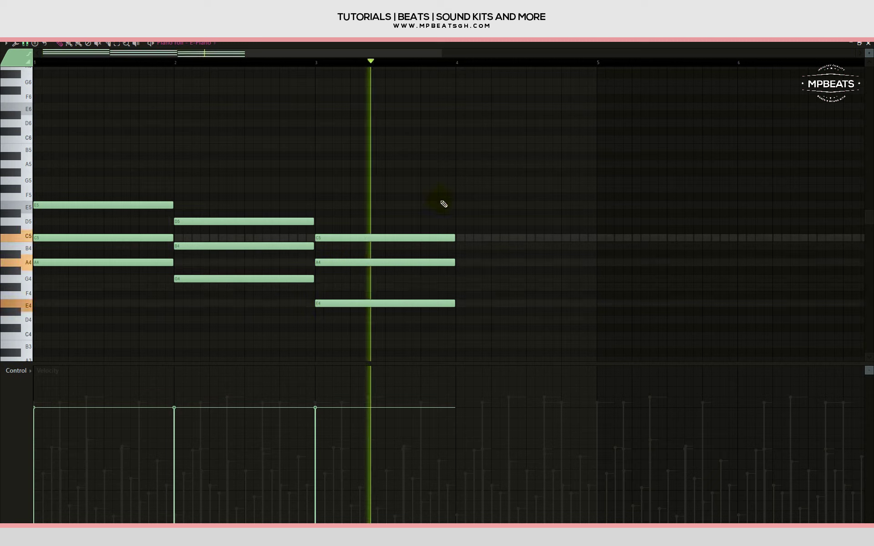
# Draw a one-bar chord of A5, E5 and B4 in bar 4 and play the pattern.
pyautogui.click(456, 204)
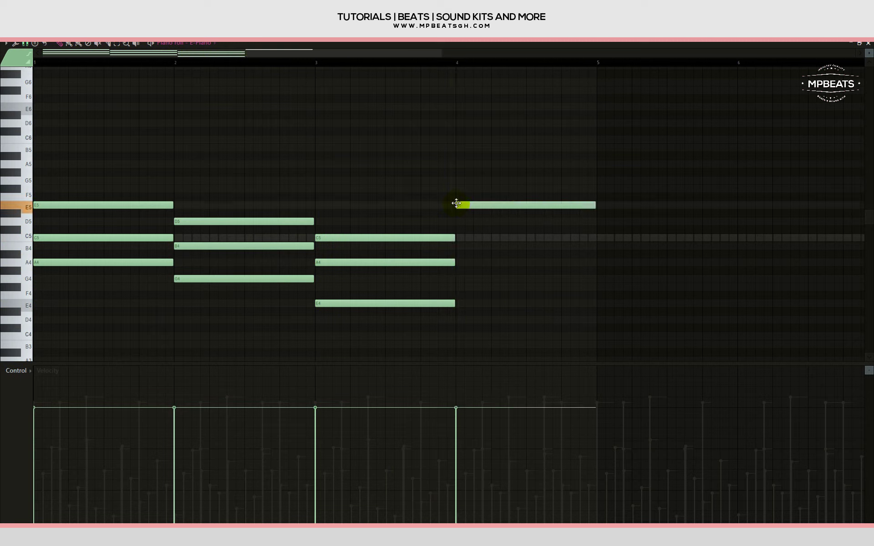
pyautogui.moveTo(462, 187); pyautogui.dragTo(460, 164)
pyautogui.click(457, 205)
pyautogui.moveTo(456, 238); pyautogui.dragTo(456, 248)
pyautogui.press('space')
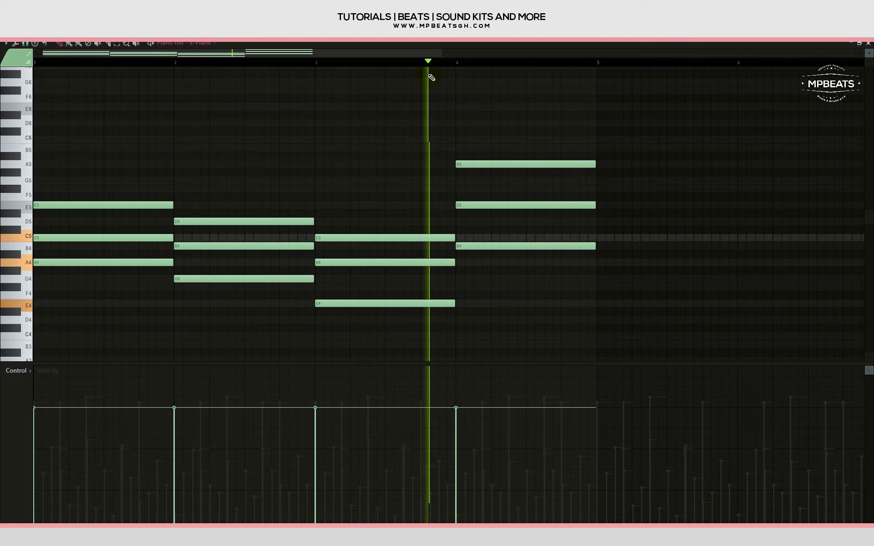
pyautogui.press('space')
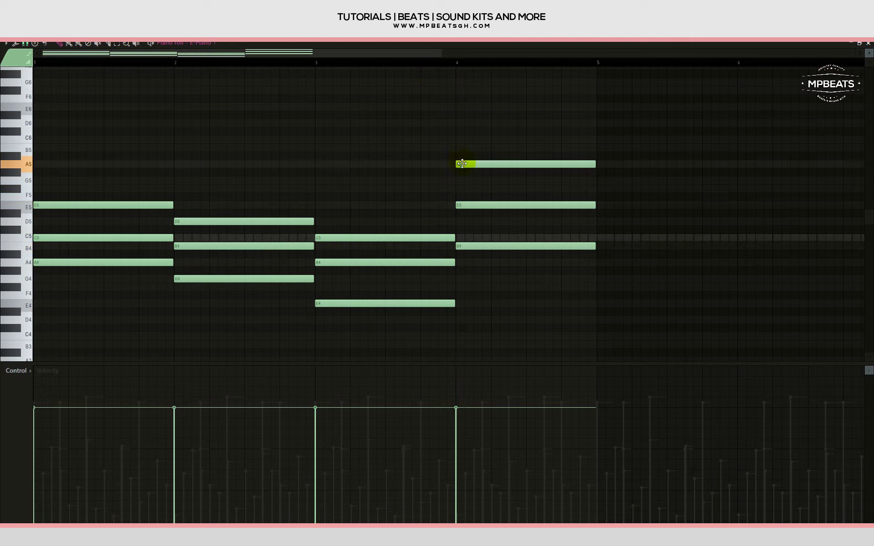
# Lower the A5 note of the bar 4 chord to G5 and play the progression.
pyautogui.moveTo(462, 164); pyautogui.dragTo(461, 180)
pyautogui.press('space')
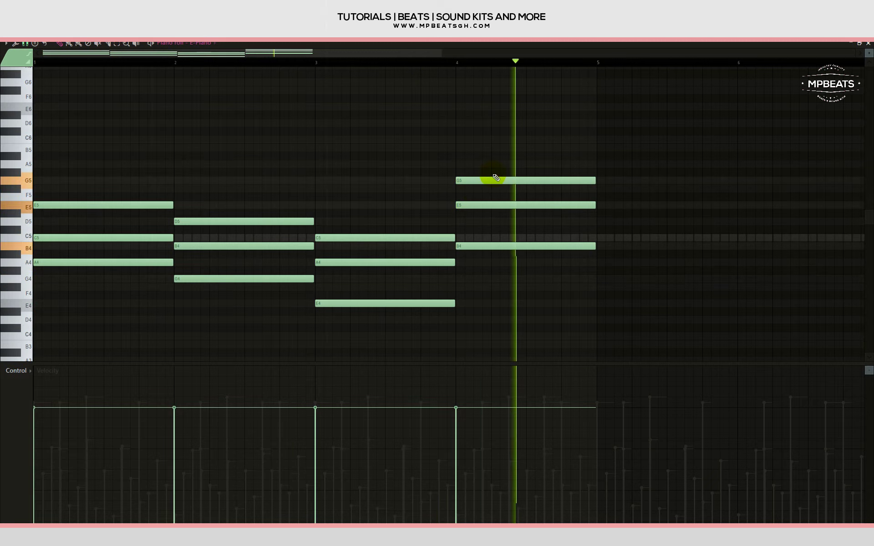
pyautogui.press('space')
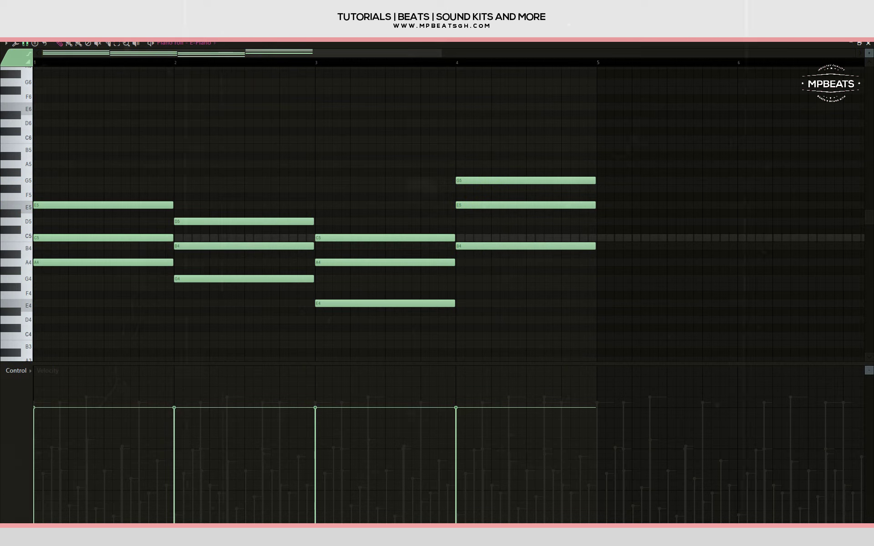
pyautogui.press('space')
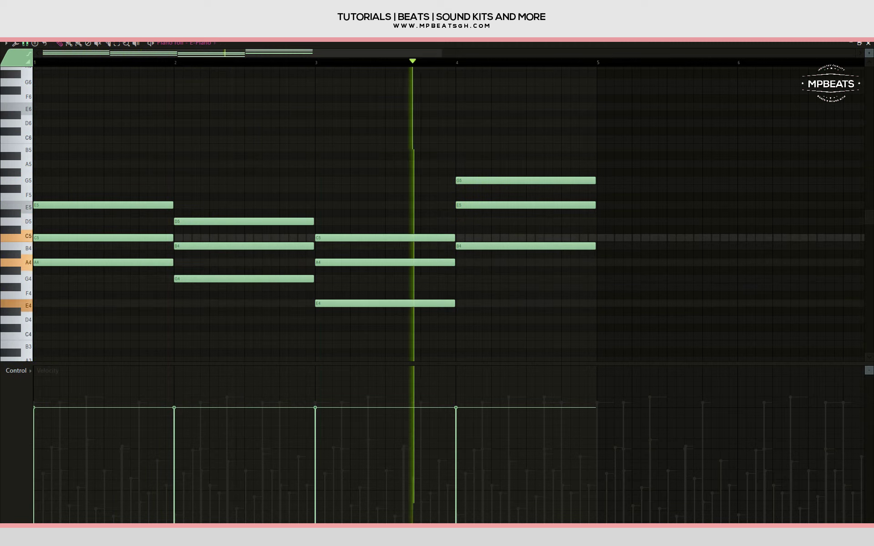
# Rework the bar 4 chord so it consists of D5, B4 and G4, matching the chord in bar 2.
pyautogui.click(461, 245)
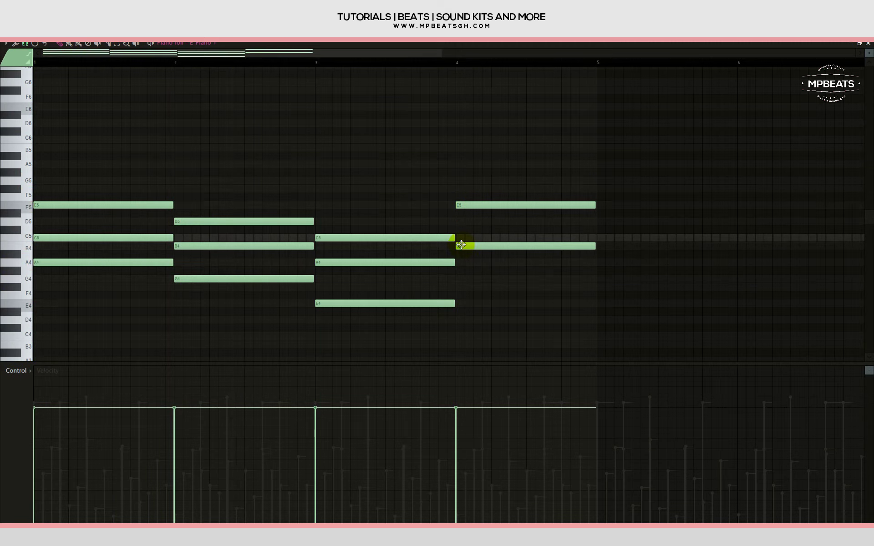
pyautogui.click(465, 245)
pyautogui.moveTo(465, 246); pyautogui.dragTo(464, 273)
pyautogui.click(201, 220)
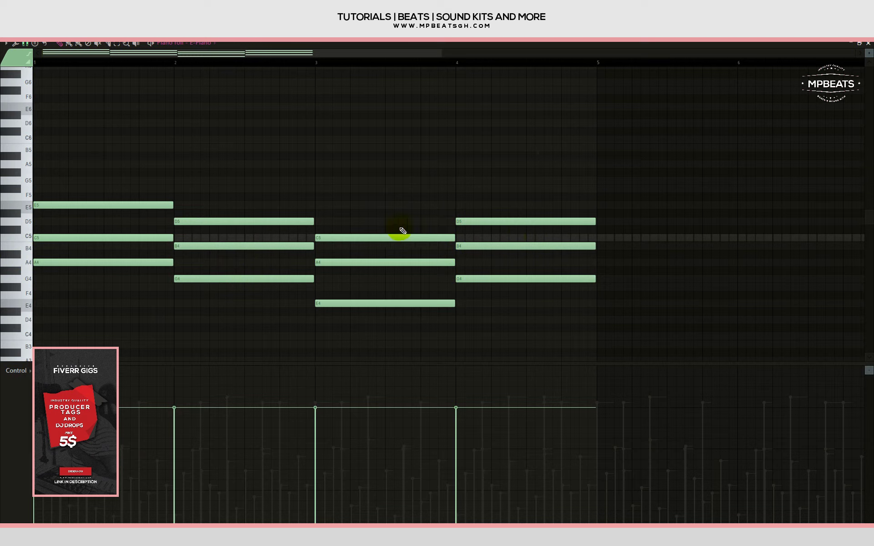
# Play the progression and delete the E4 note from the bar 3 chord.
pyautogui.press('space')
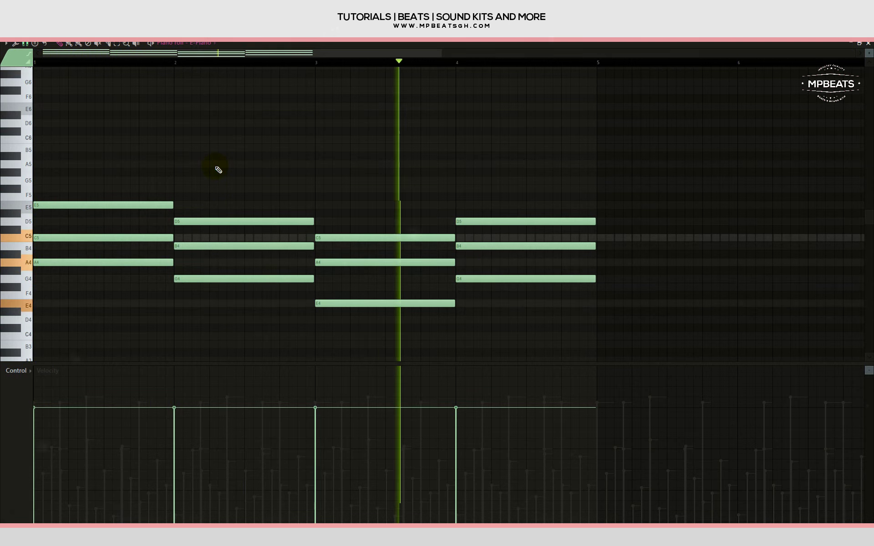
pyautogui.rightClick(347, 303)
pyautogui.press('space')
# Duplicate all notes of the four-bar progression so the copy starts at bar 5.
pyautogui.hotkey('ctrl', 'a')
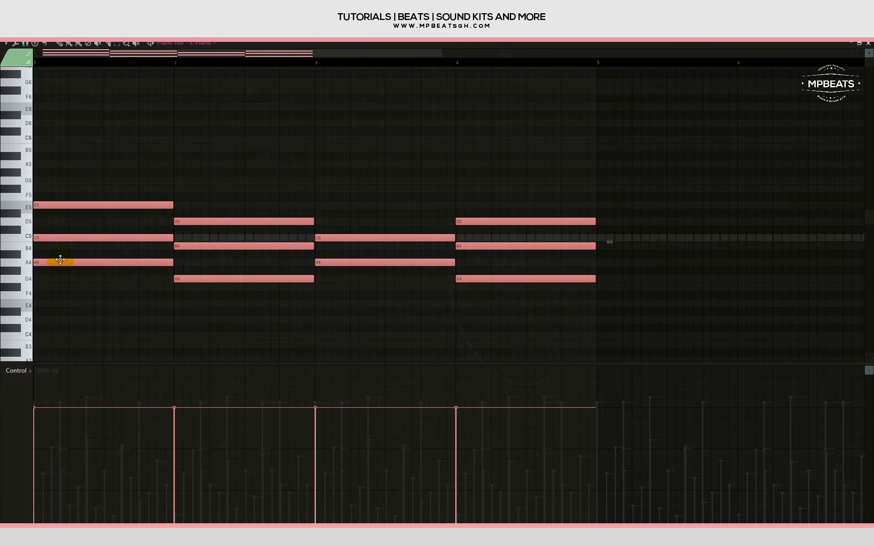
pyautogui.hotkey('ctrl', 'b')
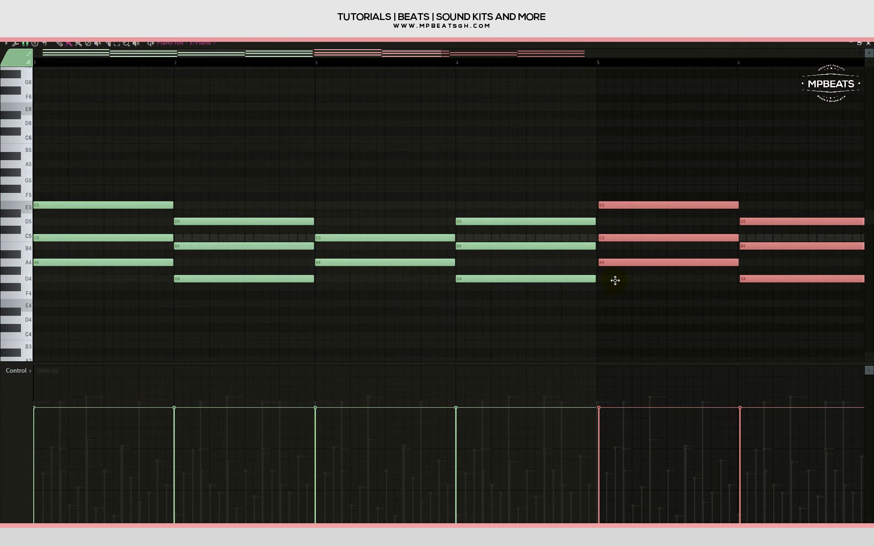
pyautogui.moveTo(614, 280); pyautogui.dragTo(612, 279)
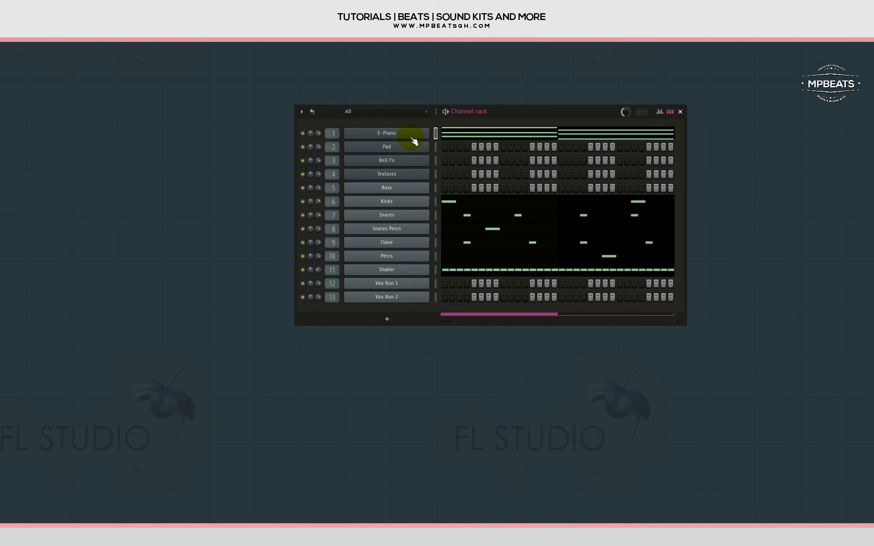
# Show the instrument loaded on the E-Piano channel.
pyautogui.click(412, 139)
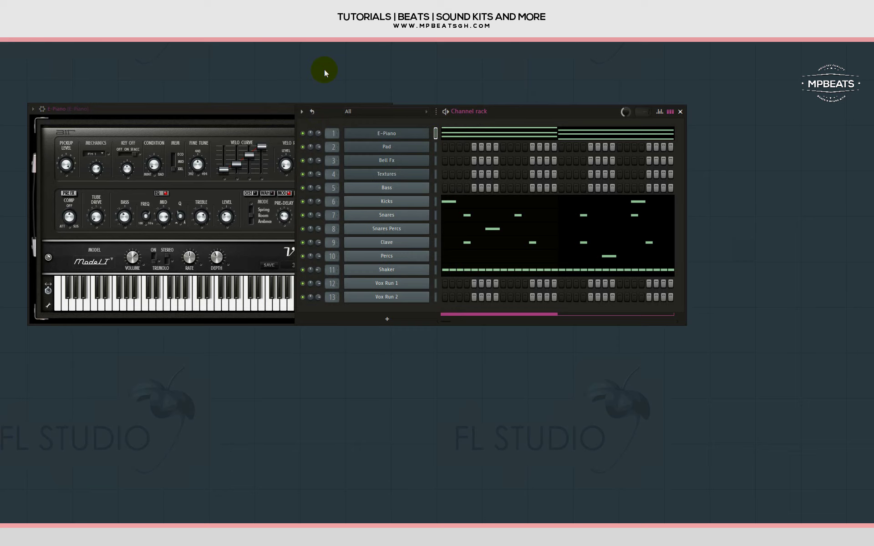
# Play the progression and show the Velvet E-Piano's 39 Spacey Planet preset and effects section, closing the instrument when done.
pyautogui.press('space')
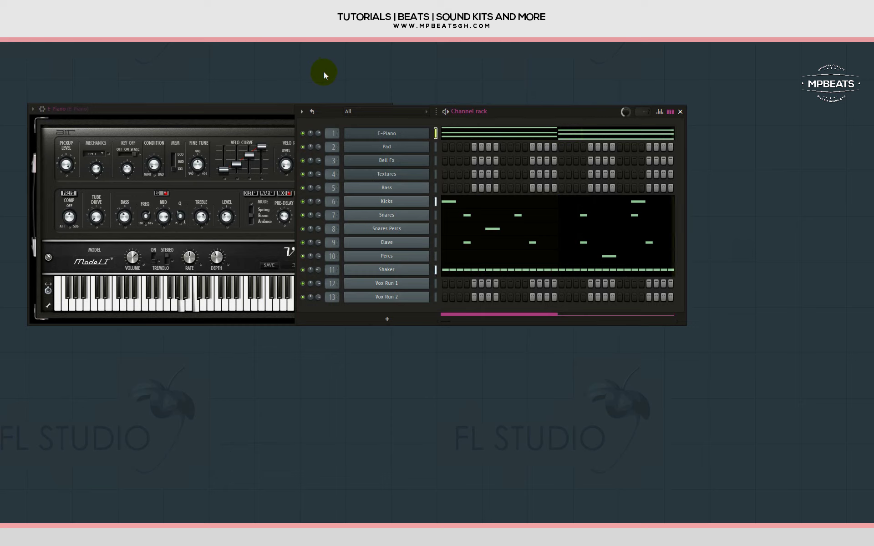
pyautogui.click(230, 107)
pyautogui.click(357, 195)
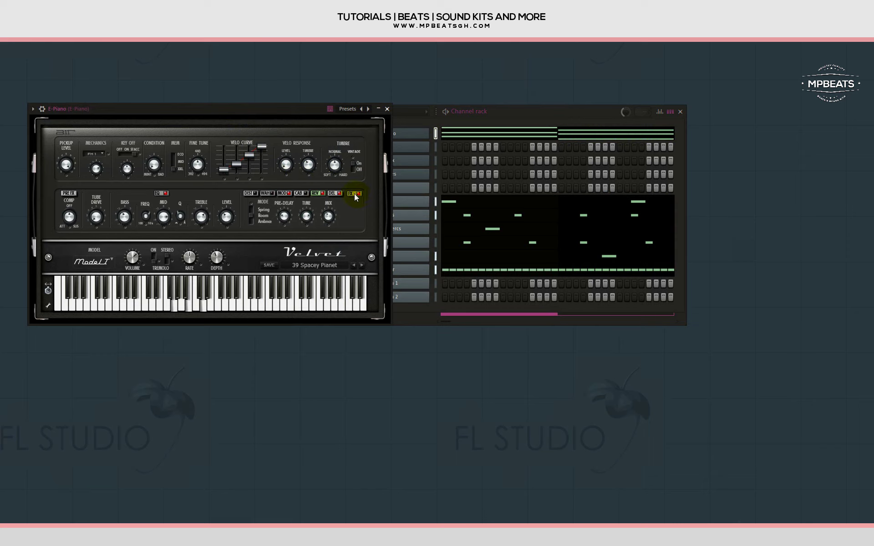
pyautogui.click(355, 193)
pyautogui.click(387, 111)
# Copy the E-Piano channel's notes and paste them into the Pad channel.
pyautogui.press('F7')
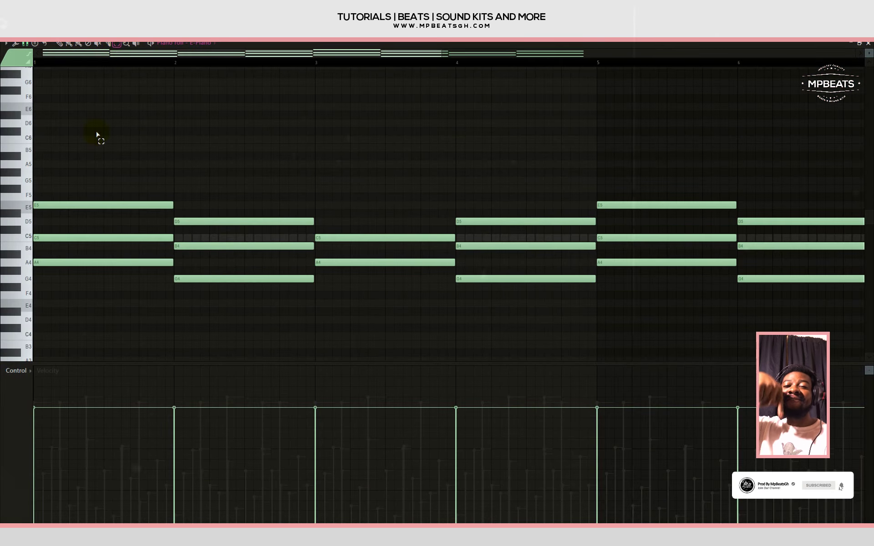
pyautogui.press('F6')
pyautogui.rightClick(404, 133)
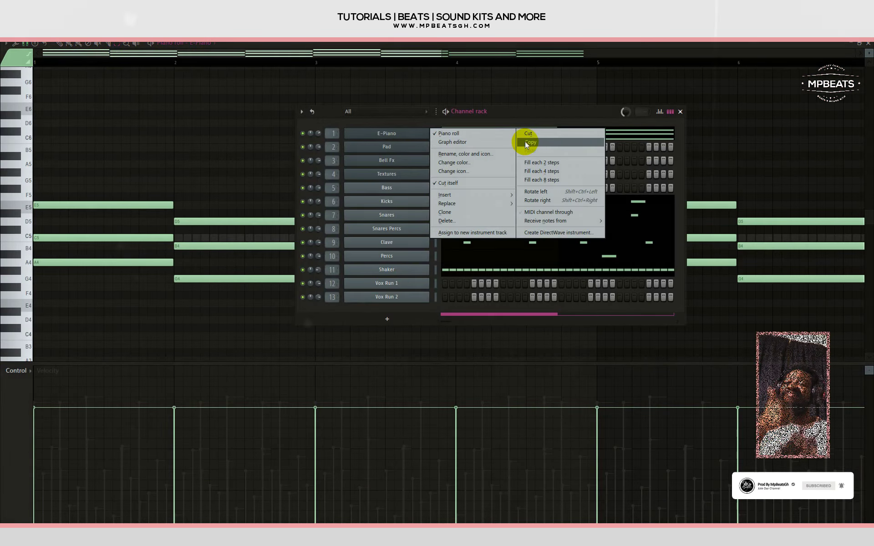
pyautogui.click(528, 142)
pyautogui.rightClick(408, 146)
pyautogui.click(528, 150)
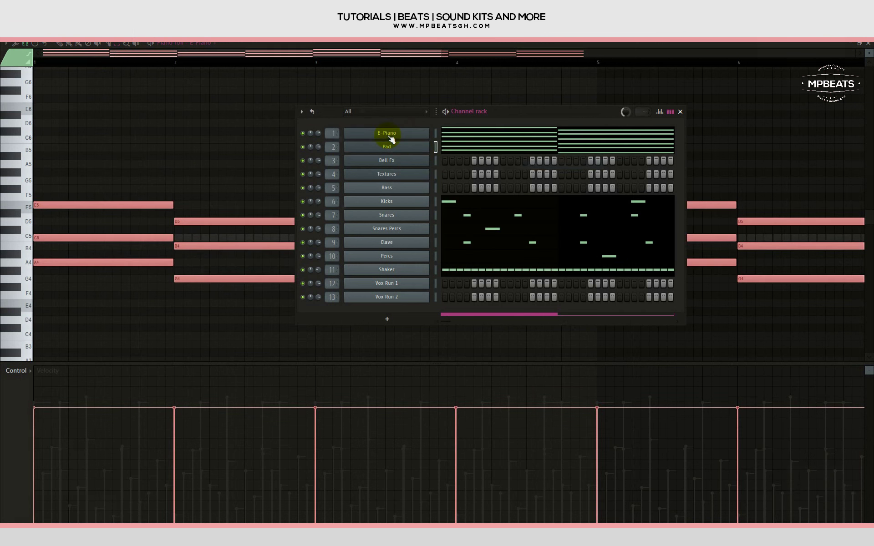
# Strum the E-Piano chords by offsetting their start times and velocities, preview the result, and accept the changes.
pyautogui.press('F6')
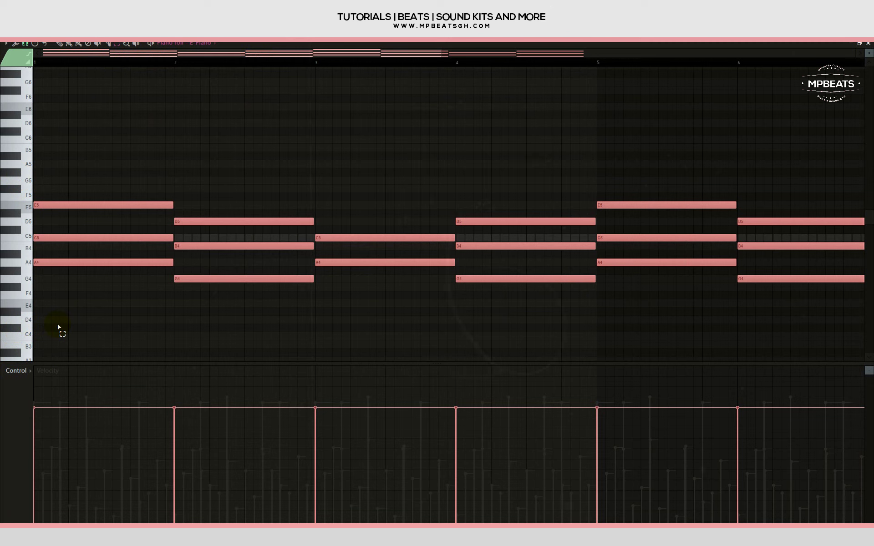
pyautogui.hotkey('alt', 's')
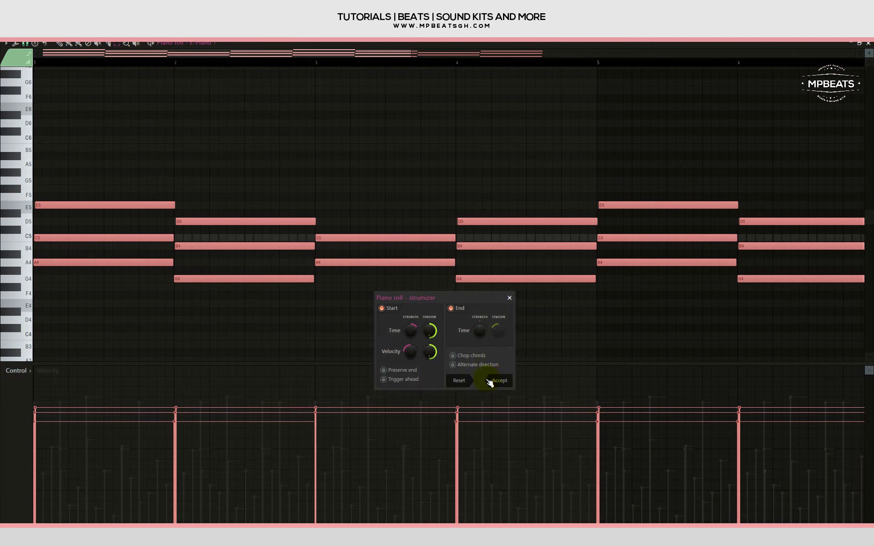
pyautogui.press('space')
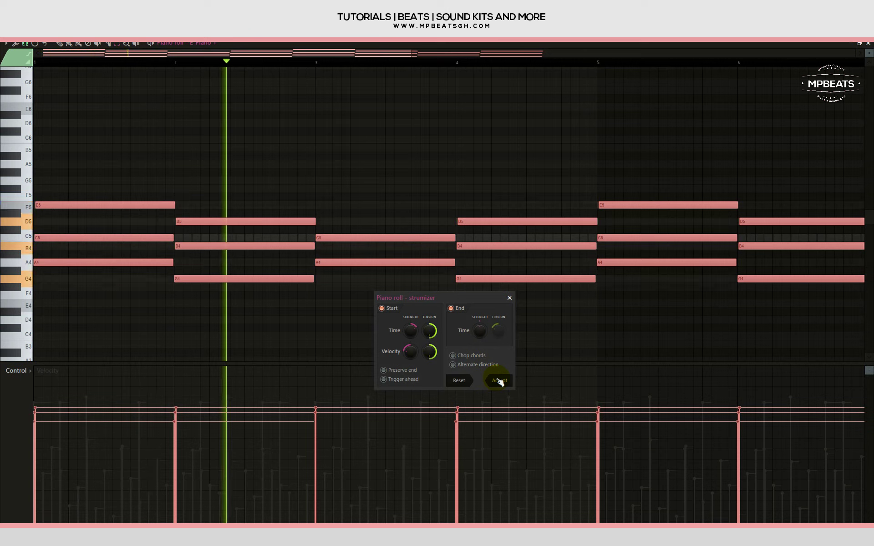
pyautogui.click(499, 381)
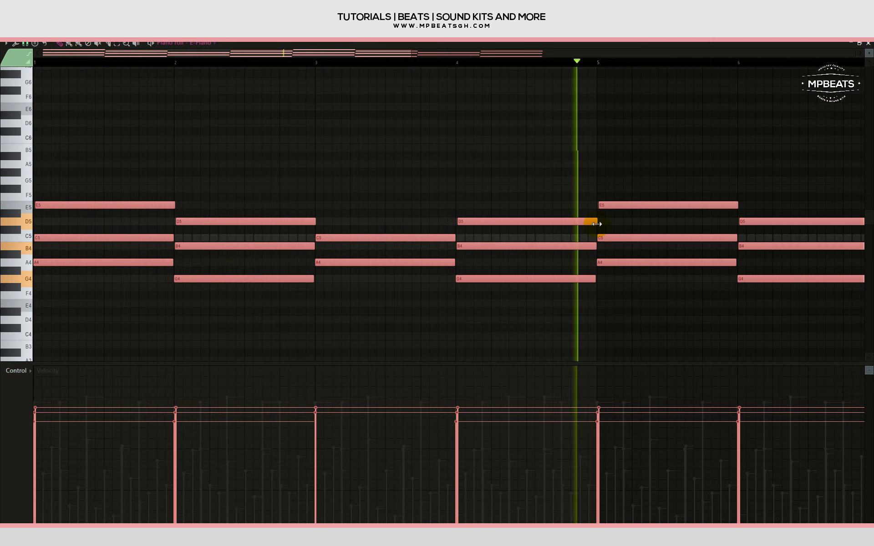
pyautogui.click(868, 42)
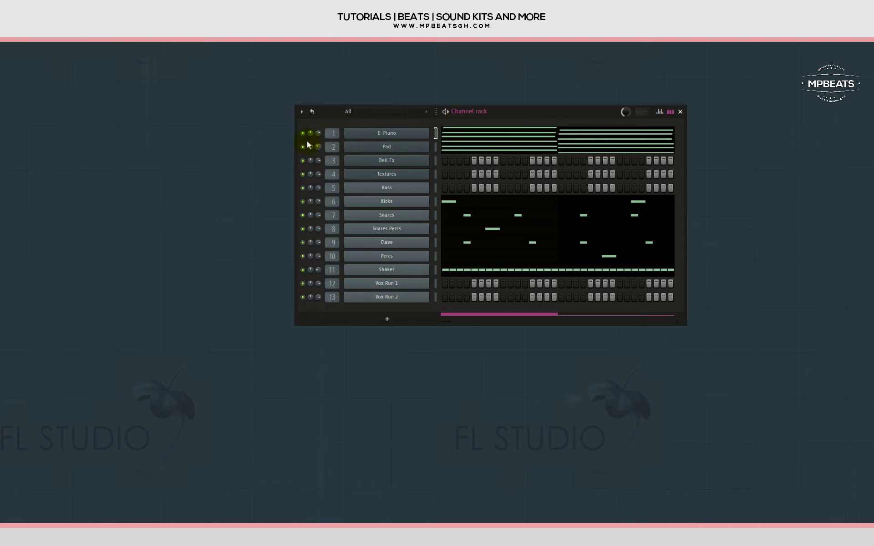
# Shorten all Pad notes together so each chord lasts about three quarters of a bar.
pyautogui.press('space')
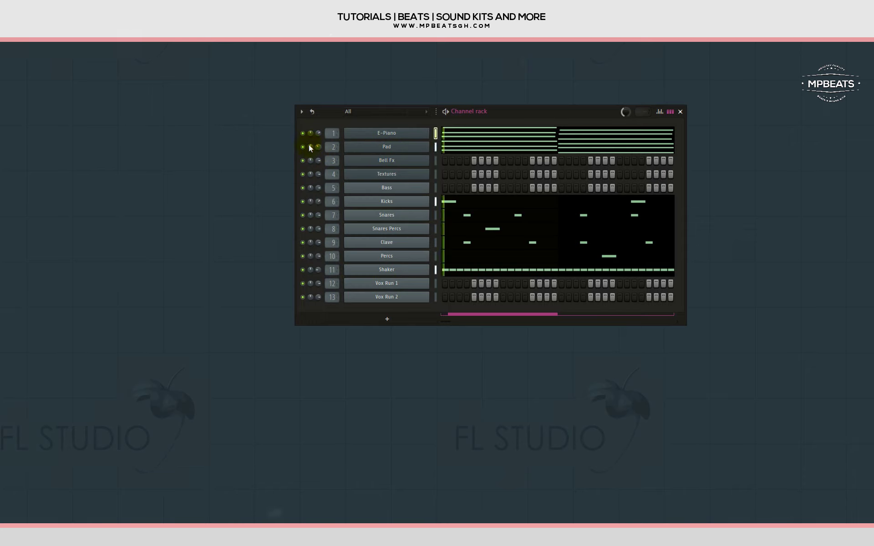
pyautogui.rightClick(392, 147)
pyautogui.click(444, 147)
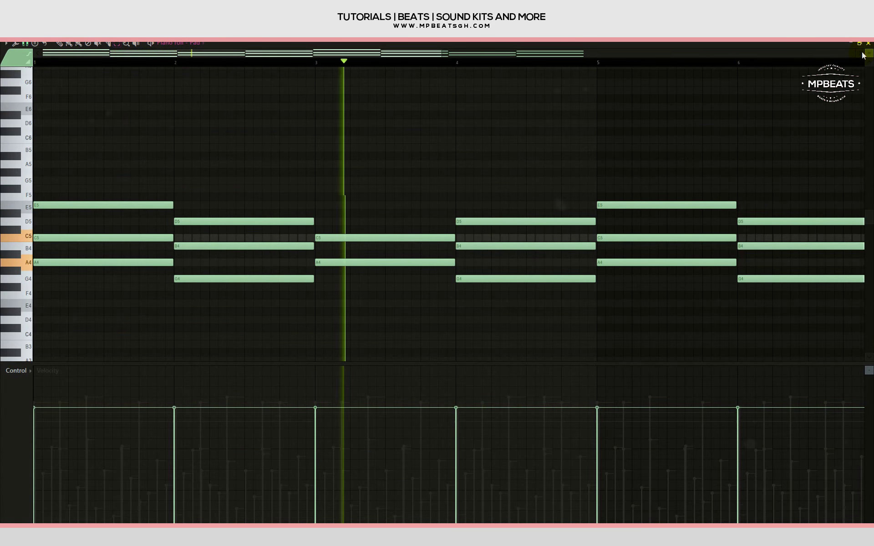
pyautogui.click(28, 165)
pyautogui.click(21, 314)
pyautogui.hotkey('ctrl', 'a')
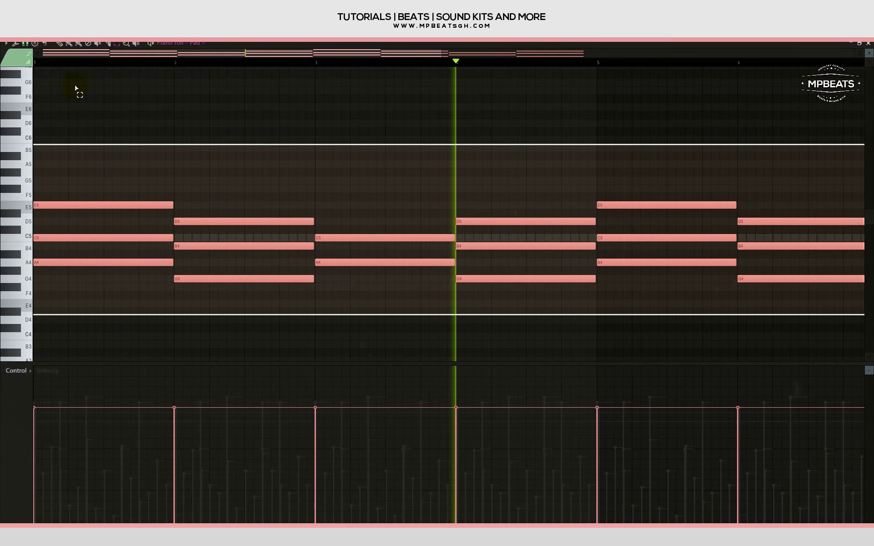
pyautogui.moveTo(173, 217); pyautogui.dragTo(143, 215)
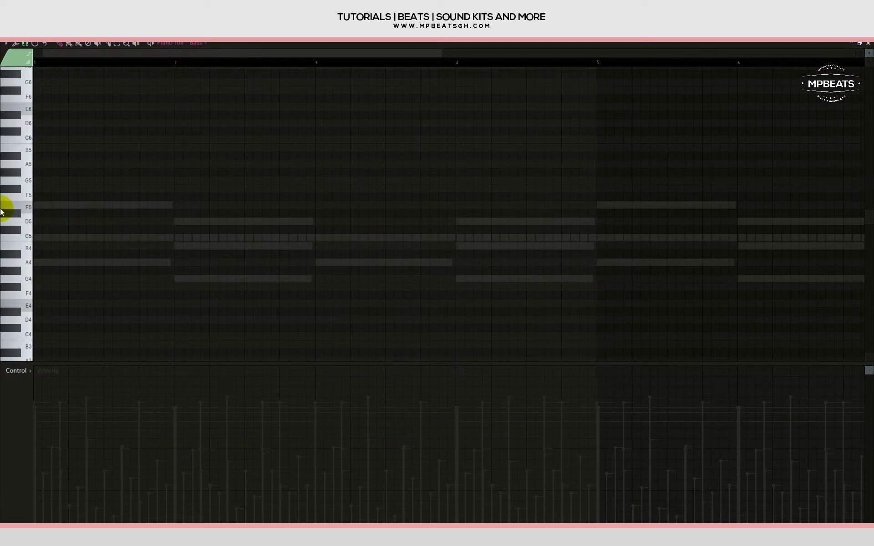
# Draw Bass notes E5, D5, C5 and D5 at the starts of bars 1 to 4 and play the pattern.
pyautogui.click(39, 205)
pyautogui.click(177, 222)
pyautogui.click(316, 237)
pyautogui.click(457, 221)
pyautogui.press('F6')
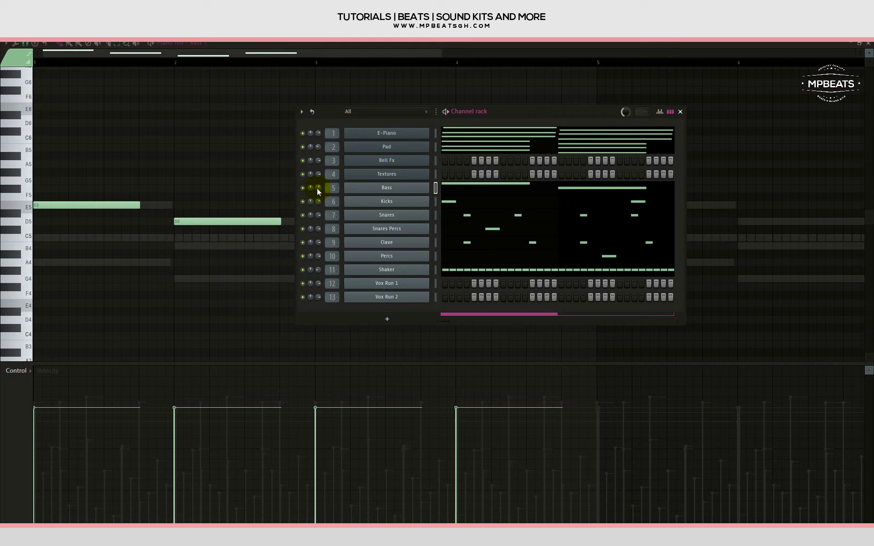
pyautogui.press('space')
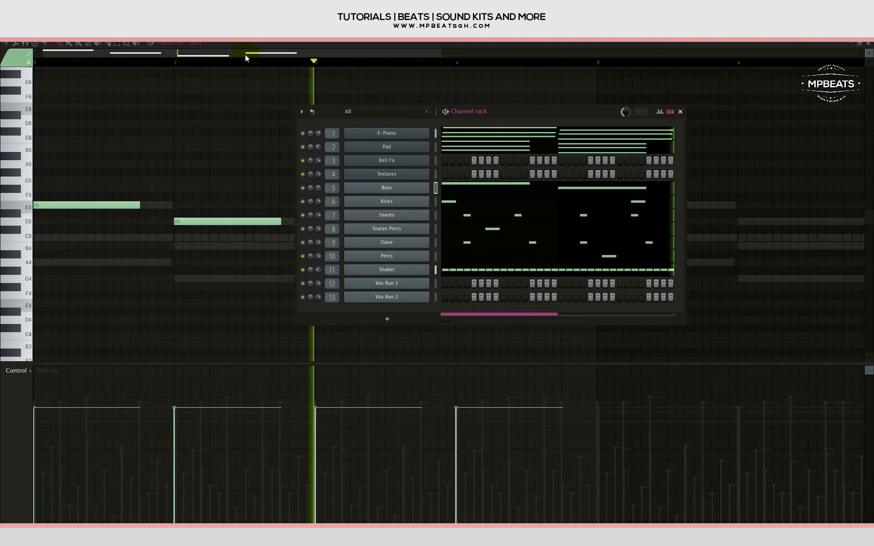
# Add a short A4 ending bar 2 and a short E5, D5, B4, D5 run ending bar 4, and shorten bar 3's C5 bass note.
pyautogui.press('F6')
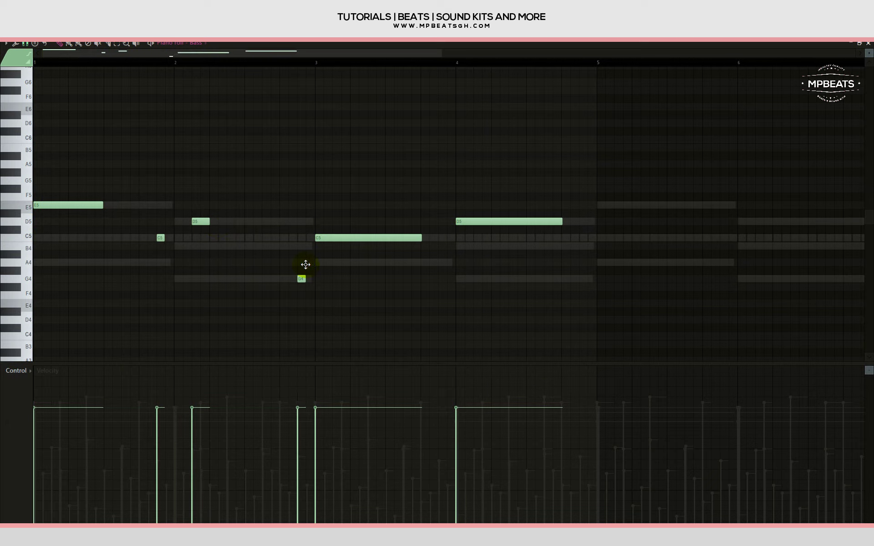
pyautogui.click(310, 262)
pyautogui.click(565, 205)
pyautogui.click(574, 221)
pyautogui.click(583, 246)
pyautogui.click(587, 205)
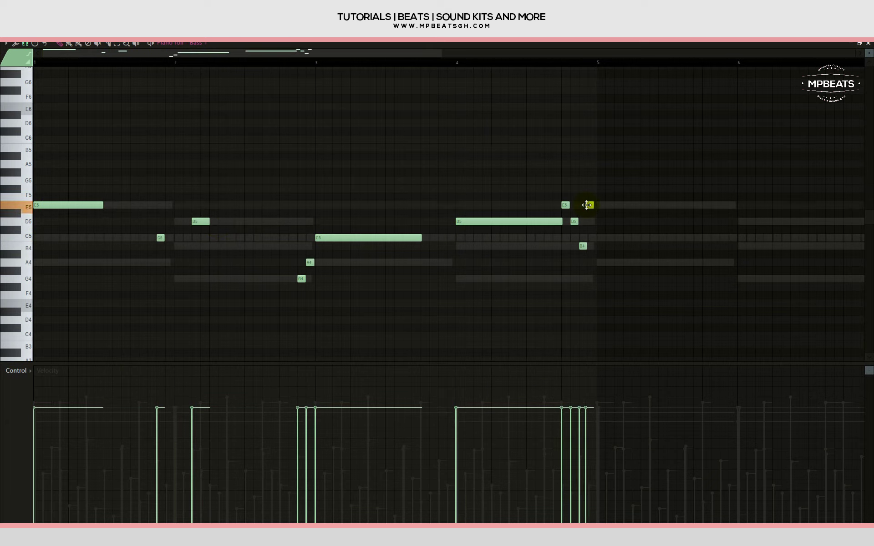
pyautogui.moveTo(586, 224); pyautogui.dragTo(589, 223)
pyautogui.moveTo(421, 238); pyautogui.dragTo(370, 239)
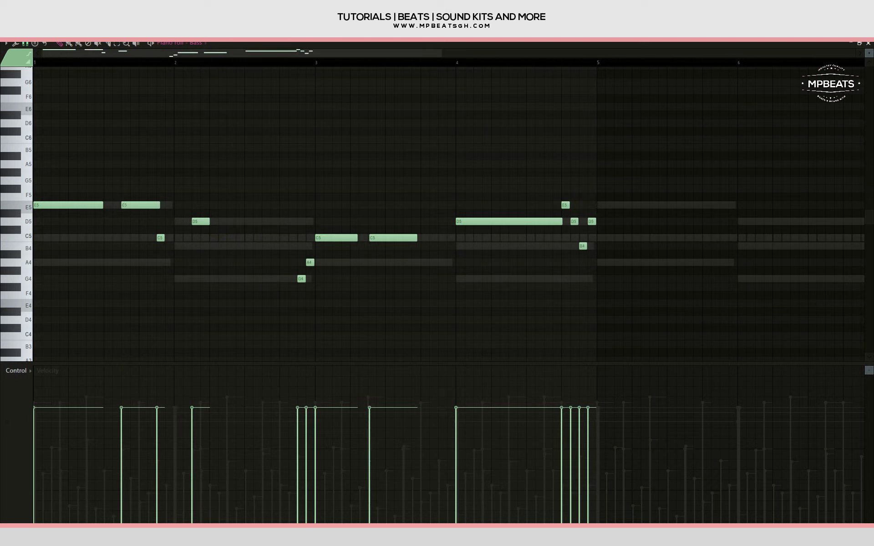
# Audition the bass line, lengthen bar 2's D5, and change the bar 4 run's E5 to G5 and B4 to C5.
pyautogui.press('space')
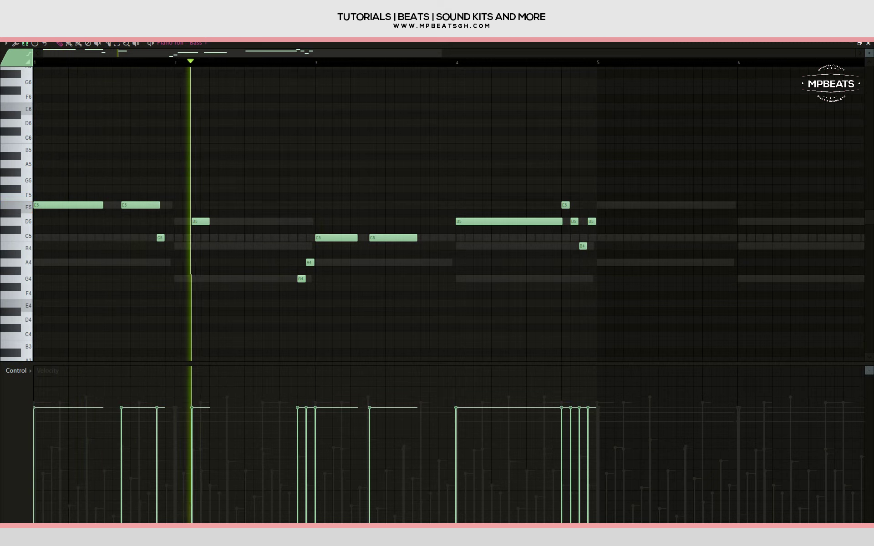
pyautogui.moveTo(209, 222); pyautogui.dragTo(241, 224)
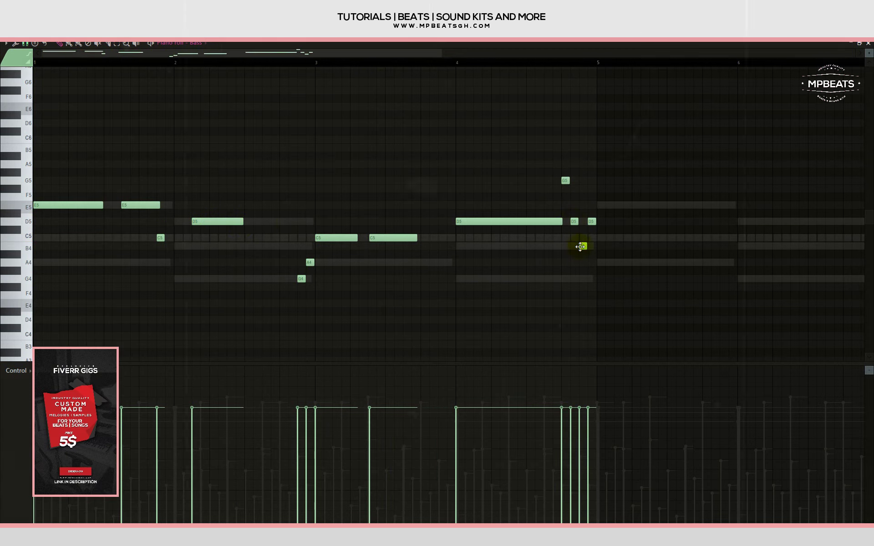
pyautogui.moveTo(580, 247)
pyautogui.mouseDown()
pyautogui.moveTo(588, 222)
pyautogui.moveTo(582, 244)
pyautogui.moveTo(582, 235)
pyautogui.mouseUp()
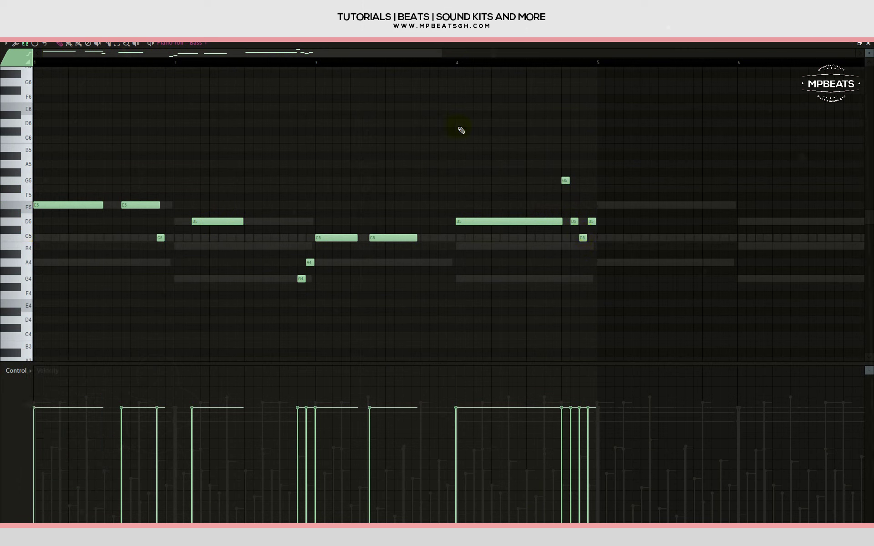
pyautogui.press('space')
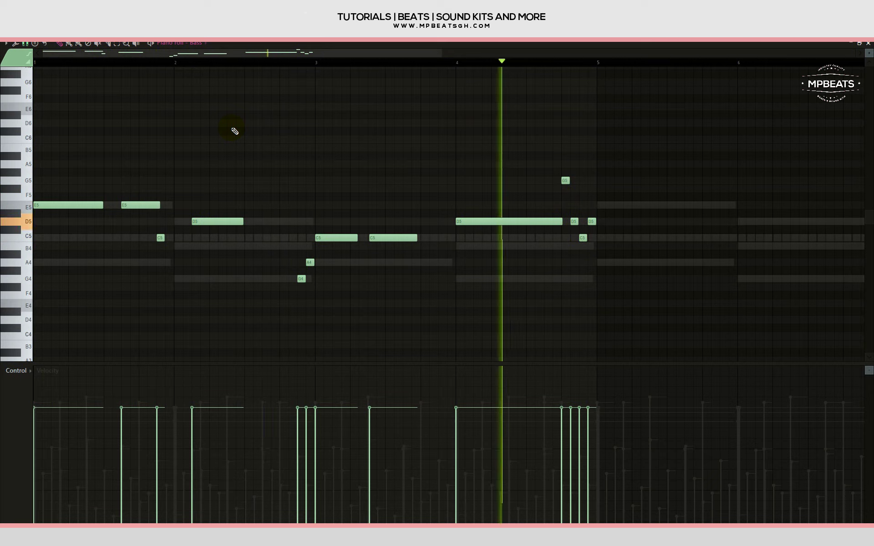
pyautogui.press('space')
# Duplicate the entire four-bar bass line so the copy starts at bar 5, and return to the channel rack.
pyautogui.hotkey('ctrl', 'a')
pyautogui.click(223, 225)
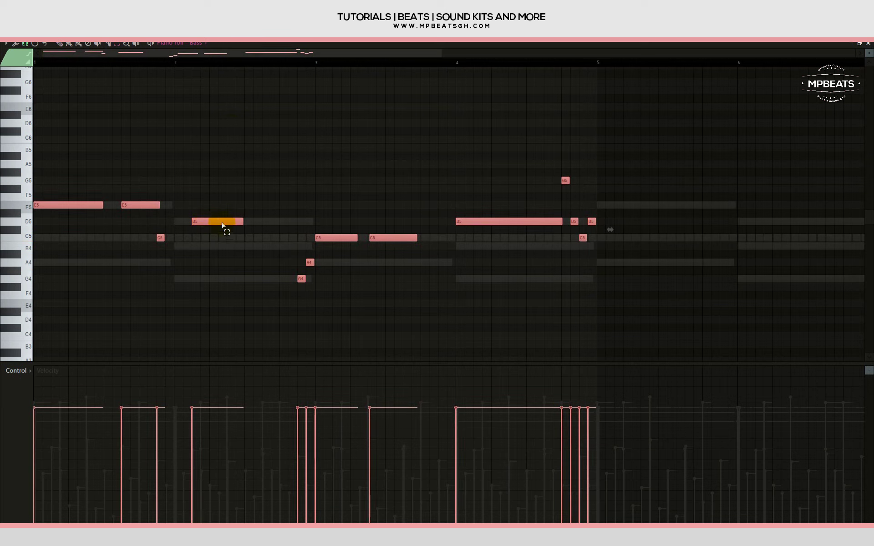
pyautogui.hotkey('ctrl', 'b')
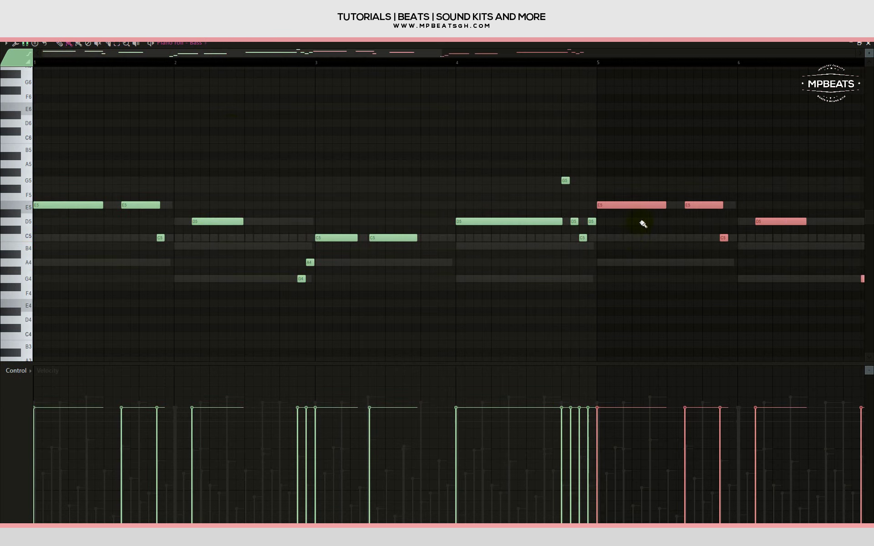
pyautogui.click(382, 181)
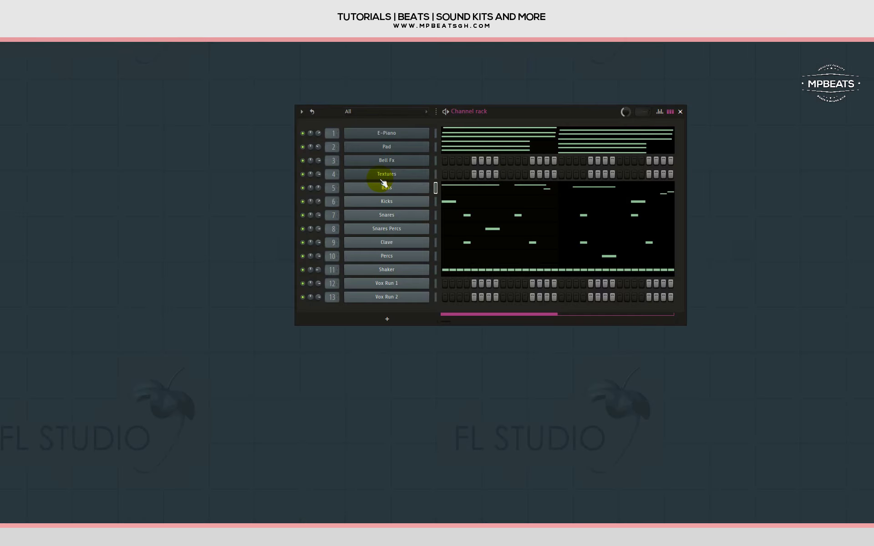
# Check the mixer tracks assigned to the channels, from E-Piano through Vox Run 2.
pyautogui.press('F9')
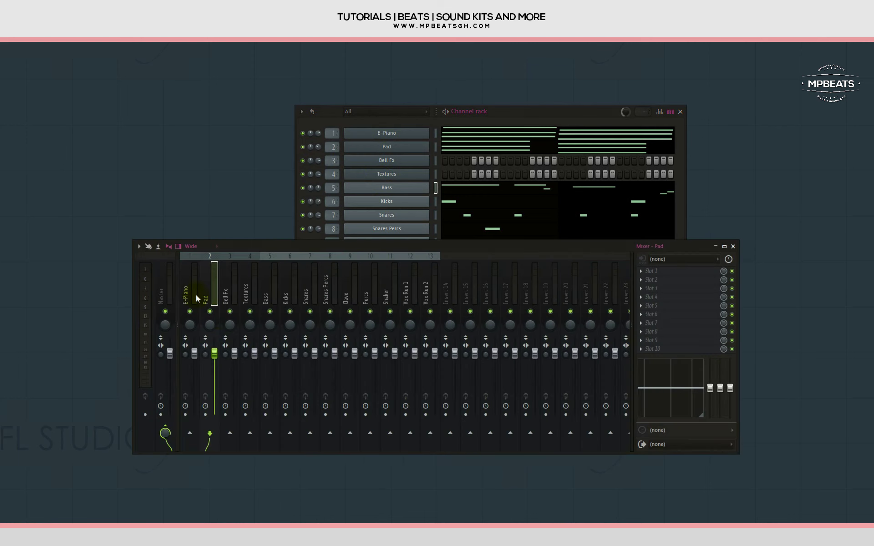
pyautogui.click(423, 299)
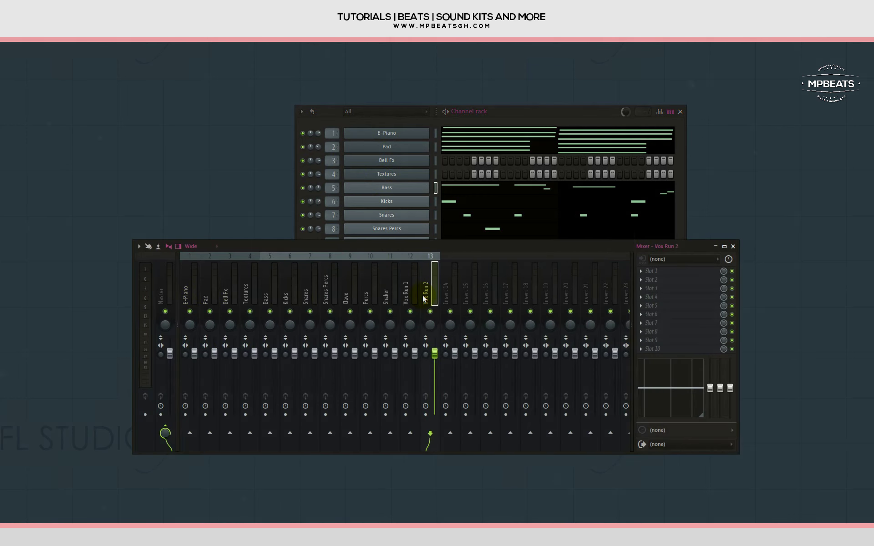
pyautogui.click(733, 246)
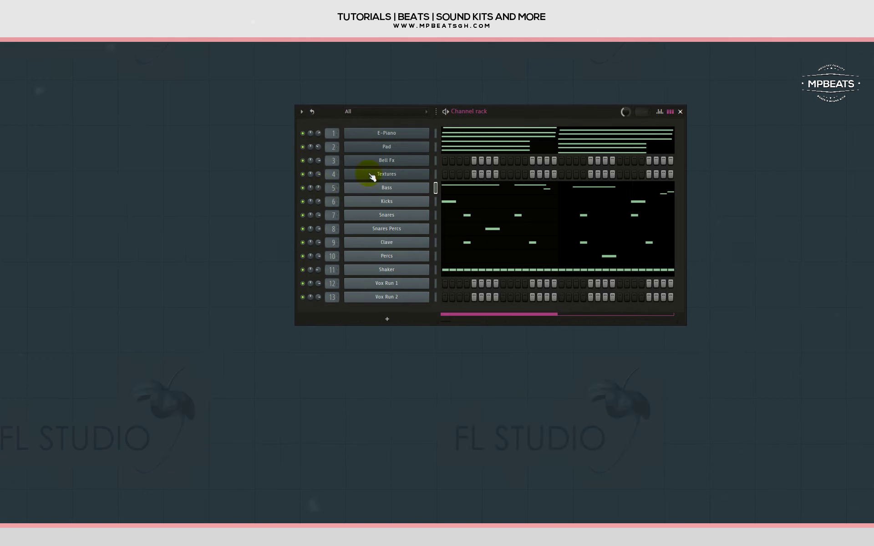
# Place a short E5 note midway between beats 2 and 3 of bar 1 on the Bell Fx channel and audition it.
pyautogui.rightClick(391, 161)
pyautogui.click(445, 161)
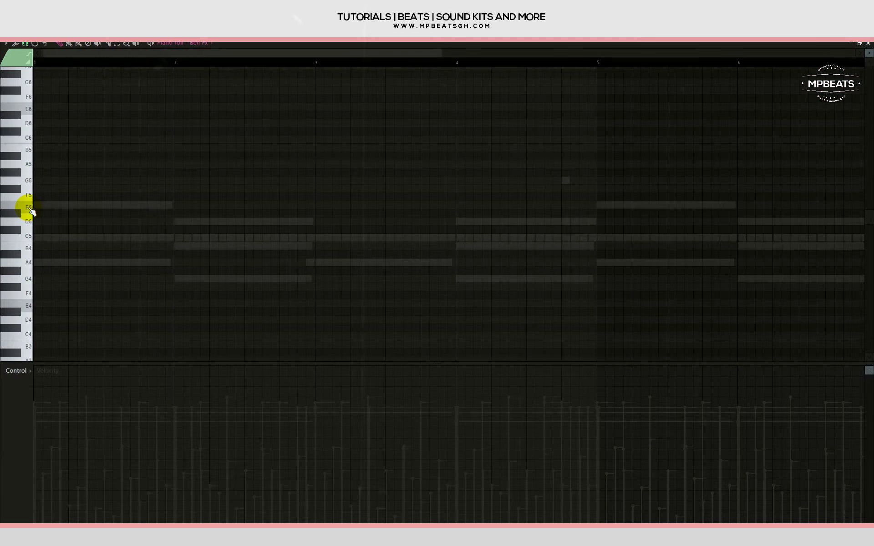
pyautogui.press('space')
pyautogui.press('space')
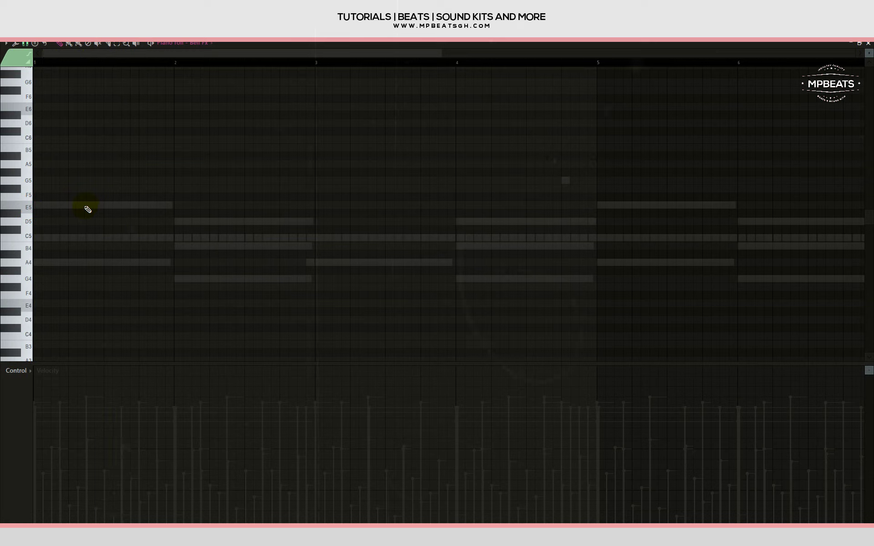
pyautogui.press('space')
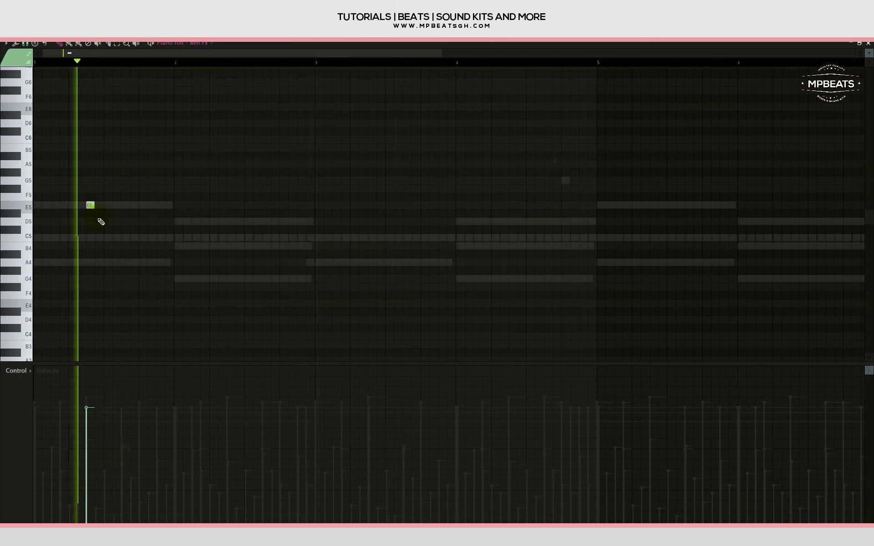
pyautogui.press('space')
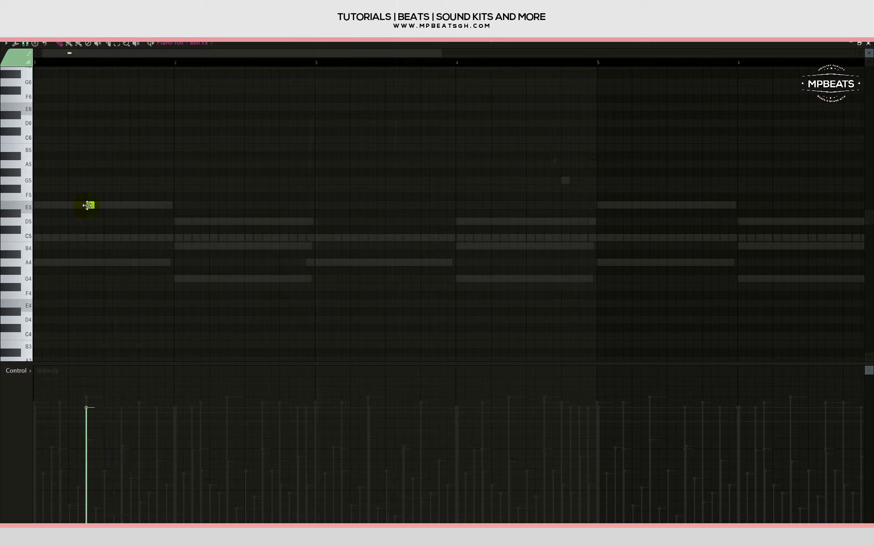
# Add a short descending E5, D5, B4 run in the second half of bar 1 on Bell Fx and play it back.
pyautogui.click(134, 221)
pyautogui.click(142, 246)
pyautogui.press('space')
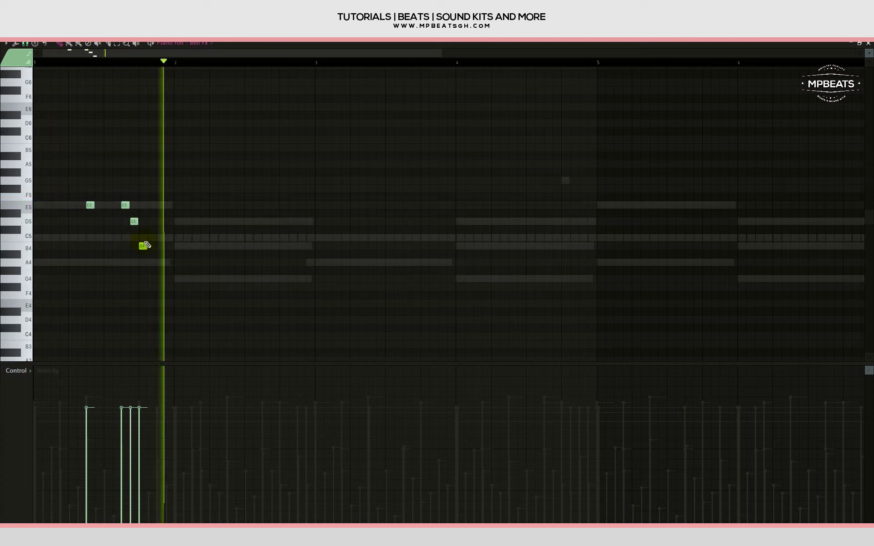
pyautogui.press('space')
pyautogui.press('space')
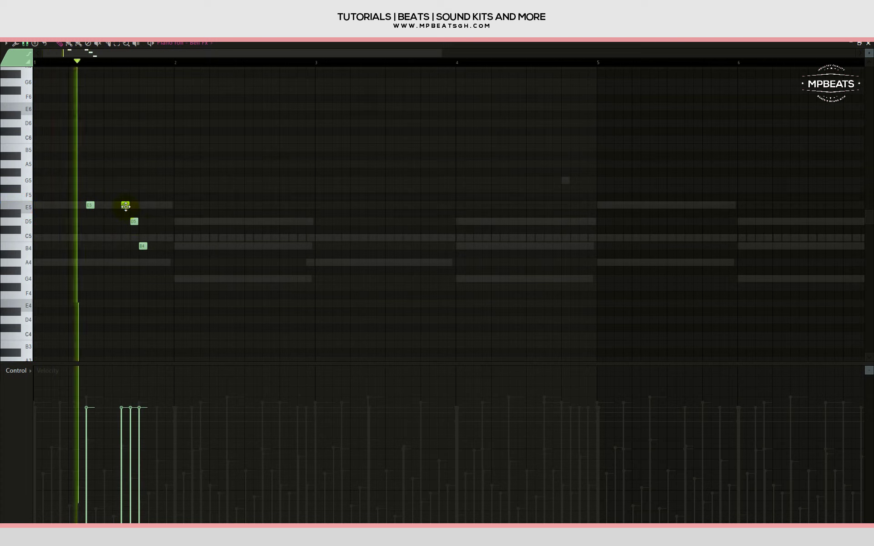
# Move the second E5, D5 and B4 notes of the bar 1 Bell Fx melody earlier and play it back.
pyautogui.press('space')
pyautogui.moveTo(124, 206); pyautogui.dragTo(133, 247)
pyautogui.press('space')
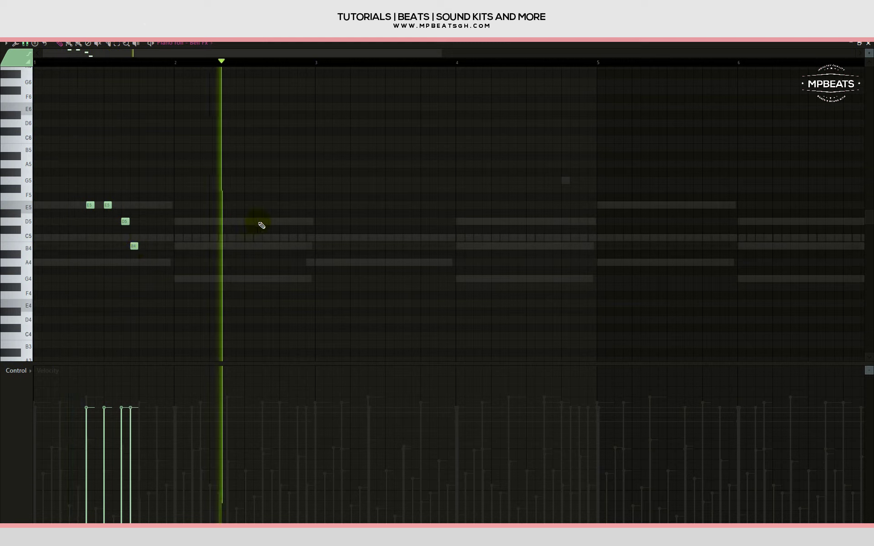
# Add D5 and G5 to the Bell Fx melody in bar 2, and place a copy of the completed four-bar phrase at bar 5.
pyautogui.click(263, 221)
pyautogui.press('space')
pyautogui.click(279, 163)
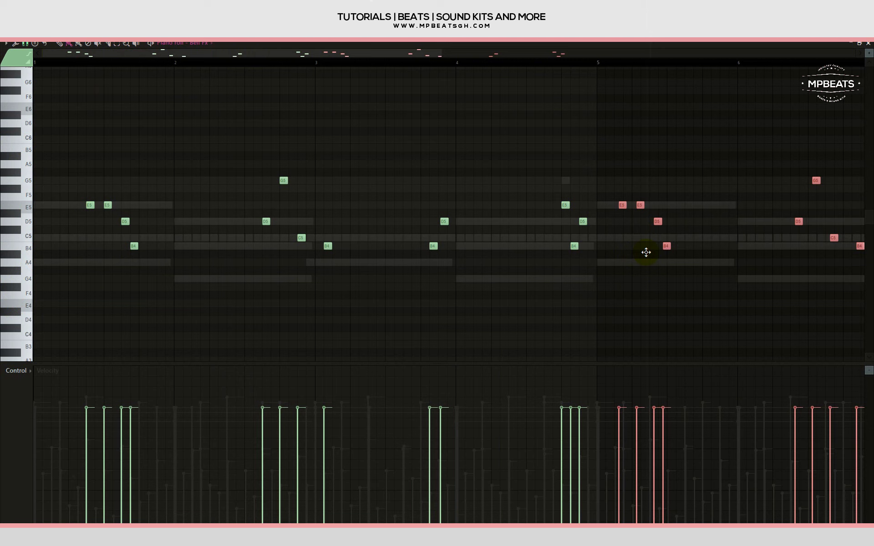
pyautogui.moveTo(646, 250); pyautogui.dragTo(653, 251)
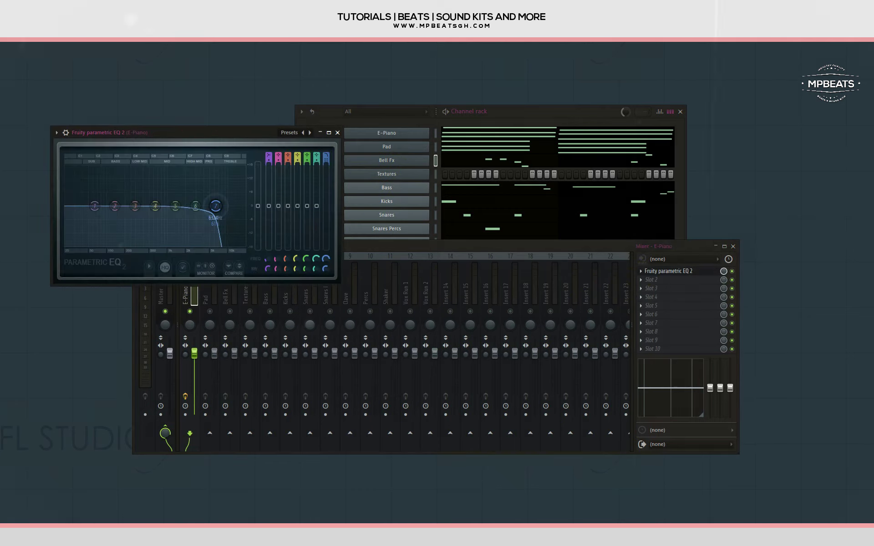
# Move band 7 of the E-Piano's Fruity Parametric EQ 2 down to the low mids and change it to a high-pass filter.
pyautogui.moveTo(205, 206); pyautogui.dragTo(131, 212)
pyautogui.rightClick(132, 213)
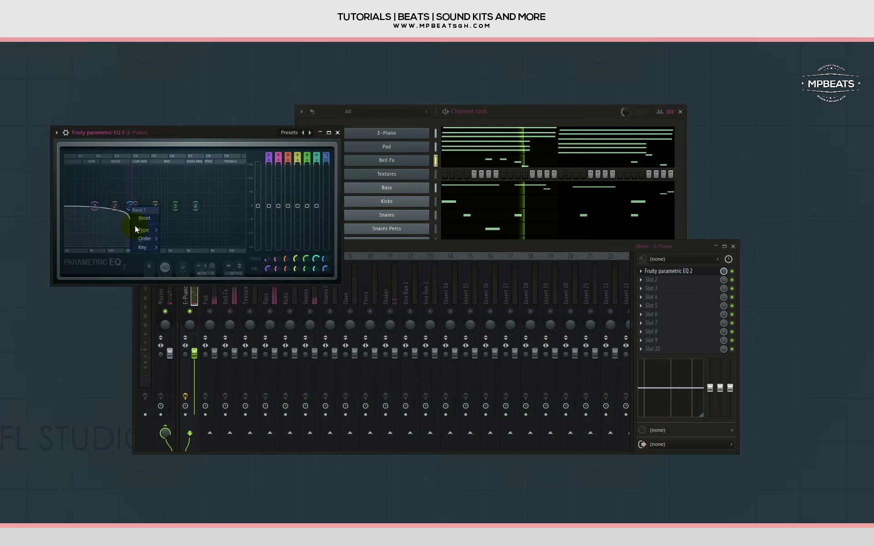
pyautogui.moveTo(145, 230)
pyautogui.click(179, 255)
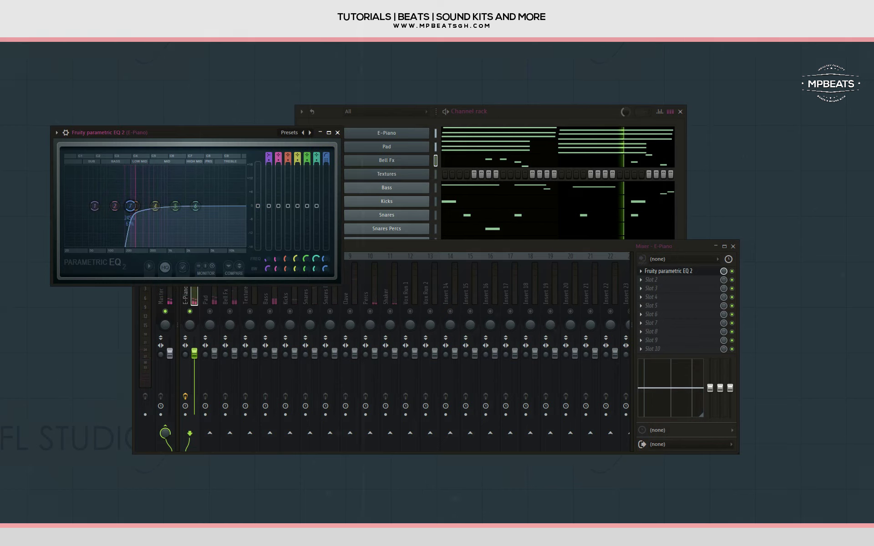
# Narrow band 3 of the E-Piano EQ and dip bands 3, 5 and 6 slightly below zero.
pyautogui.moveTo(131, 206); pyautogui.dragTo(135, 194)
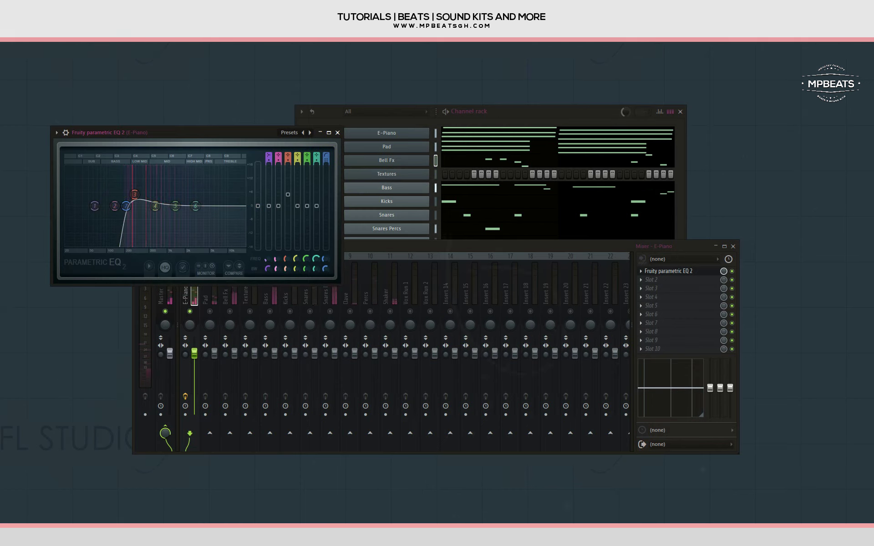
pyautogui.moveTo(288, 269); pyautogui.dragTo(287, 292)
pyautogui.moveTo(135, 194); pyautogui.dragTo(195, 212)
pyautogui.moveTo(196, 212); pyautogui.dragTo(235, 213)
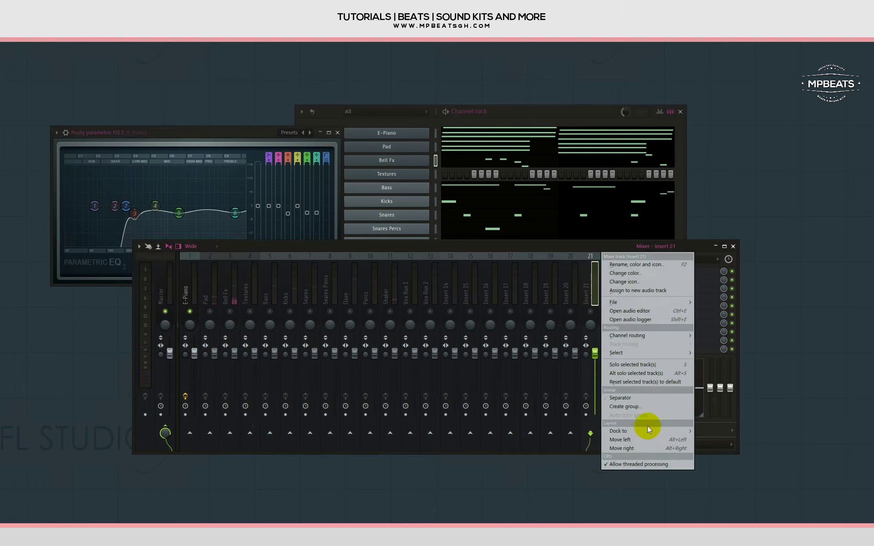
# Dock mixer track Insert 21 on the right side, send the E-Piano track to it and lower its fader.
pyautogui.click(708, 448)
pyautogui.click(187, 300)
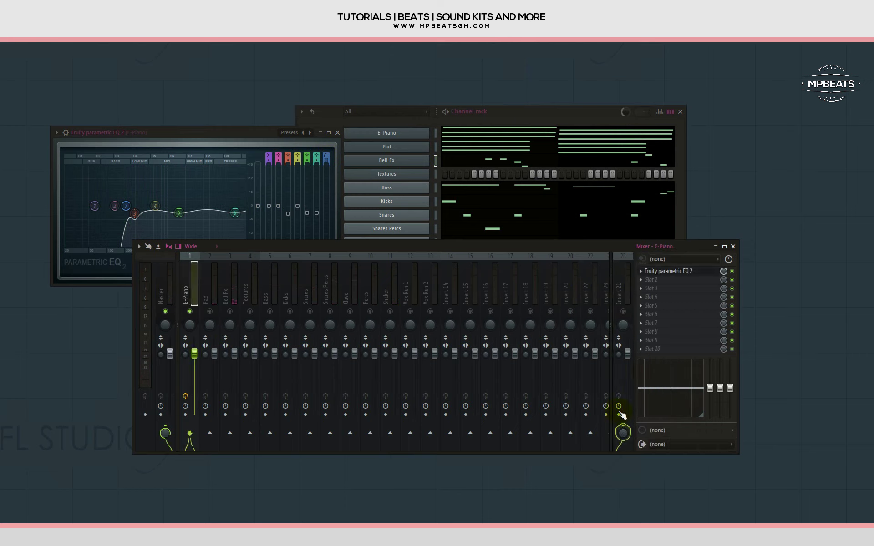
pyautogui.moveTo(629, 350); pyautogui.dragTo(628, 388)
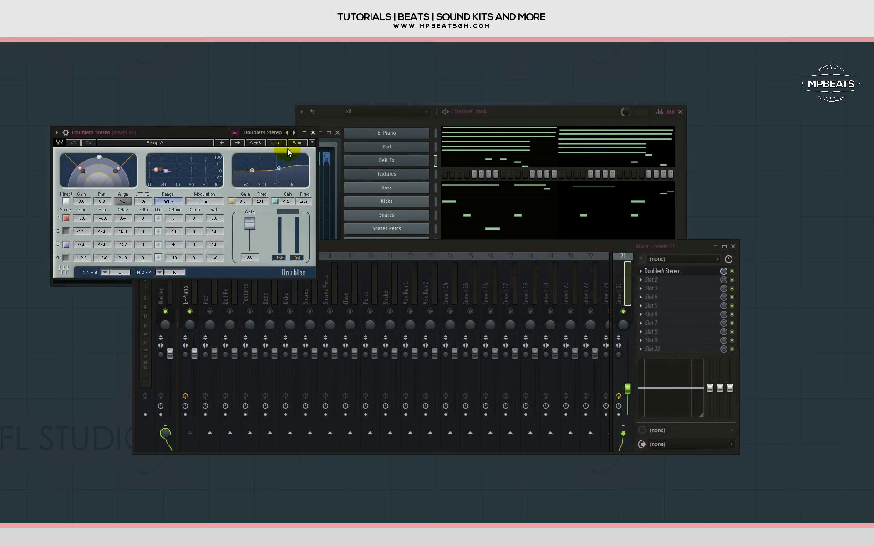
# Load the Basic Doubler preset in Doubler4 Stereo on the Insert 21 track.
pyautogui.click(282, 144)
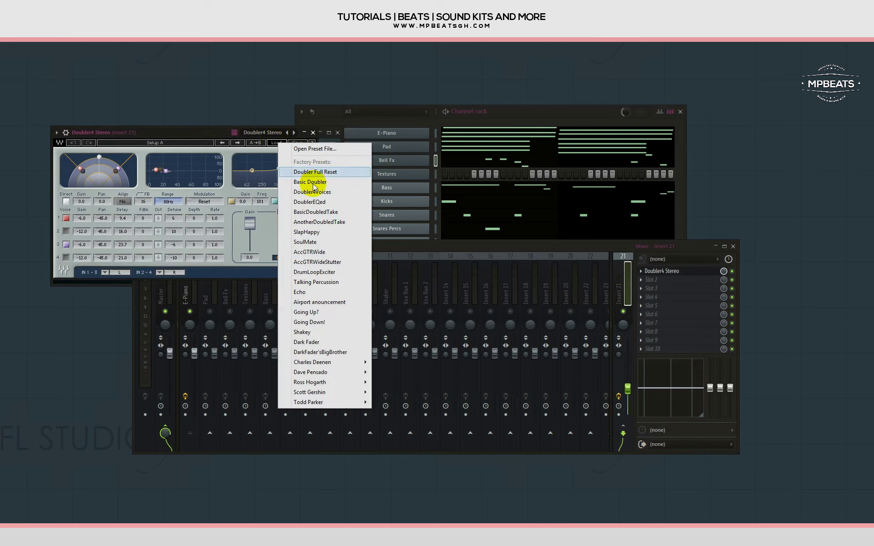
pyautogui.click(309, 181)
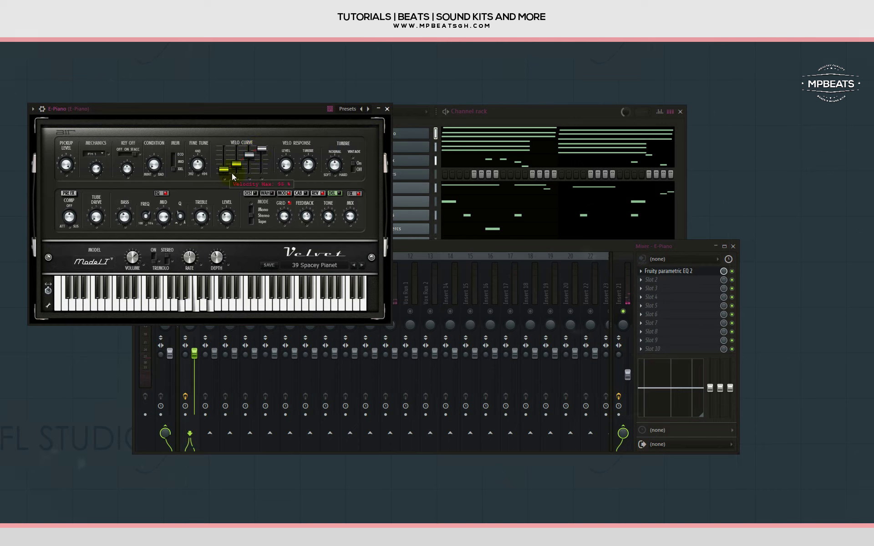
# Adjust the velocity curve of the E-Piano's Velvet instrument and close its window.
pyautogui.moveTo(225, 168)
pyautogui.mouseDown()
pyautogui.moveTo(225, 158)
pyautogui.moveTo(225, 166)
pyautogui.mouseUp()
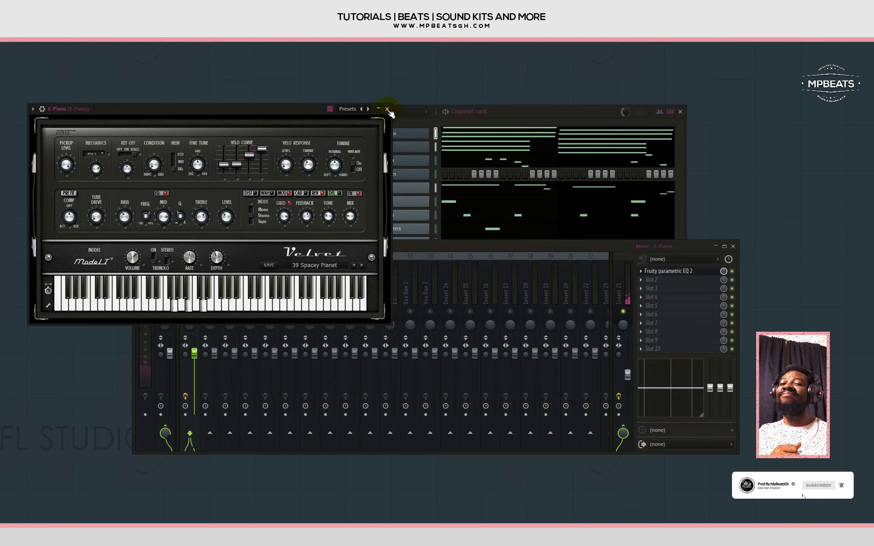
pyautogui.click(387, 109)
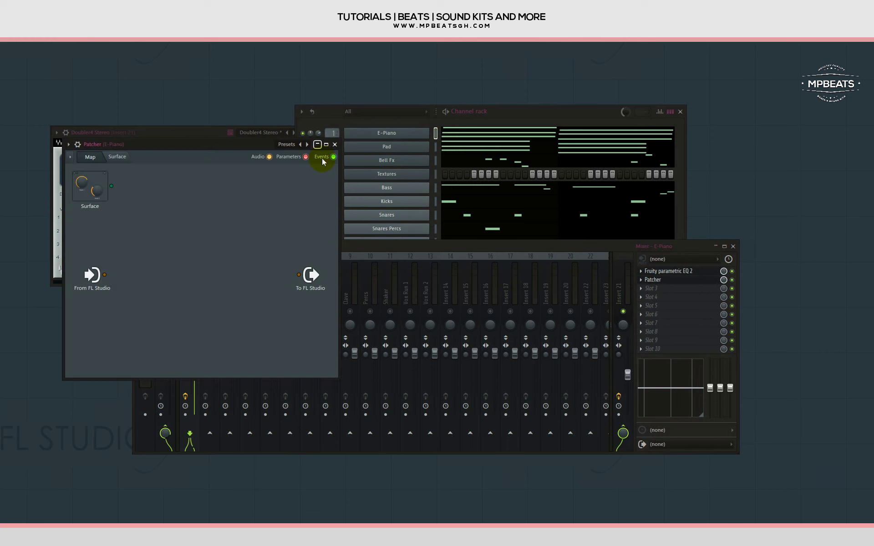
# Load the Humanizer preset in Patcher on the E-Piano track and bring the channel rack forward.
pyautogui.rightClick(307, 145)
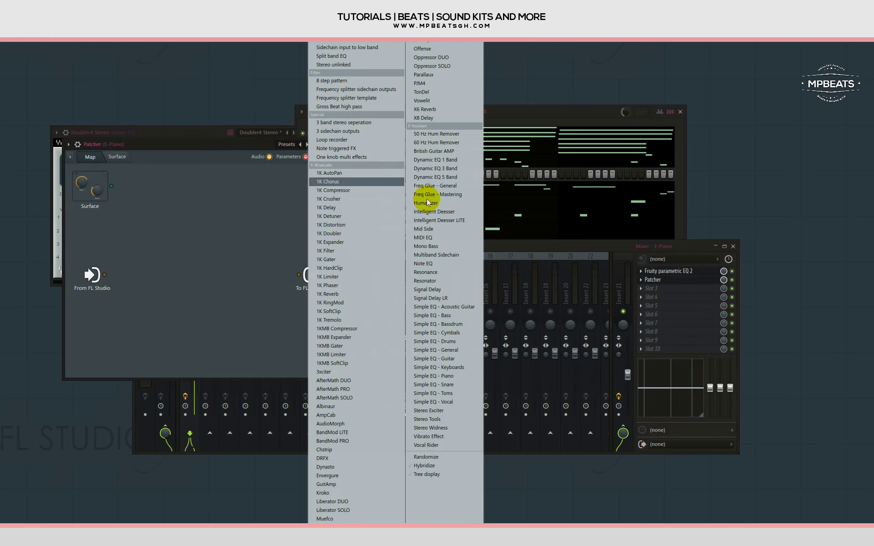
pyautogui.click(427, 202)
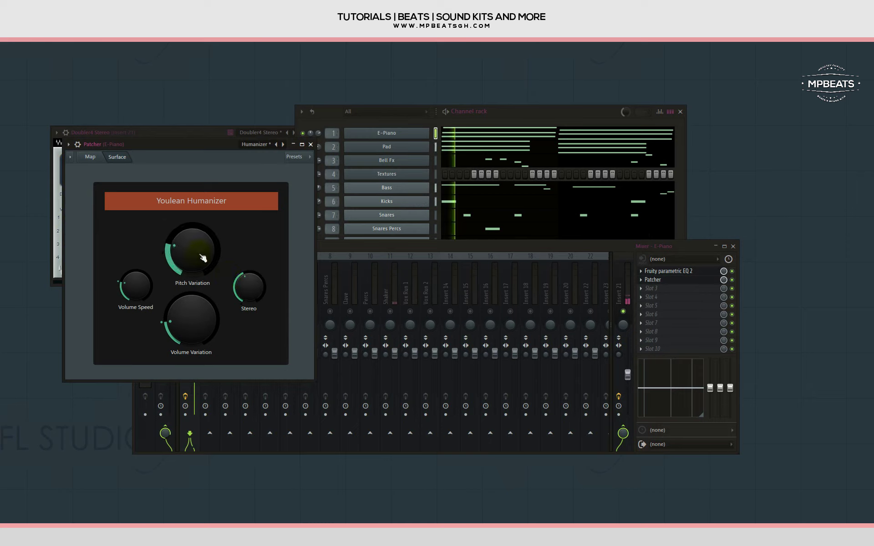
pyautogui.click(321, 137)
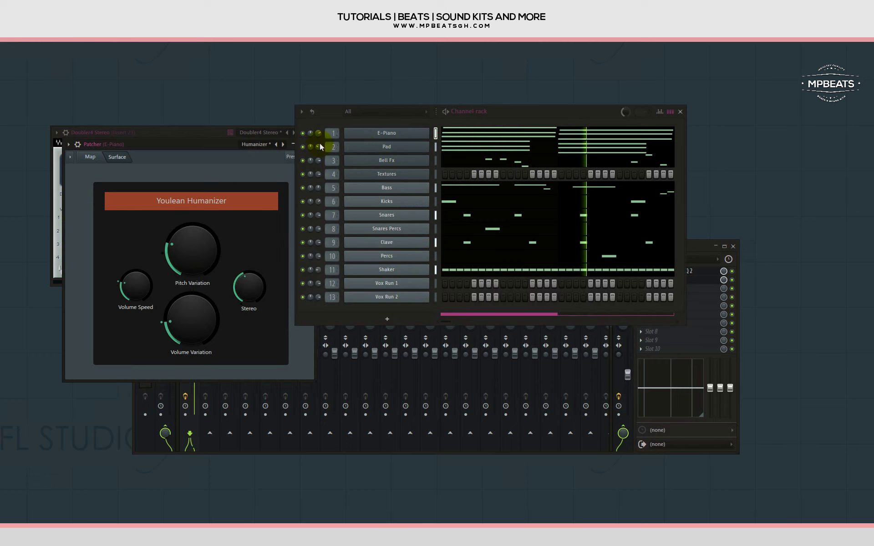
# Open the Pad mixer track's name for editing and copy the name.
pyautogui.click(701, 246)
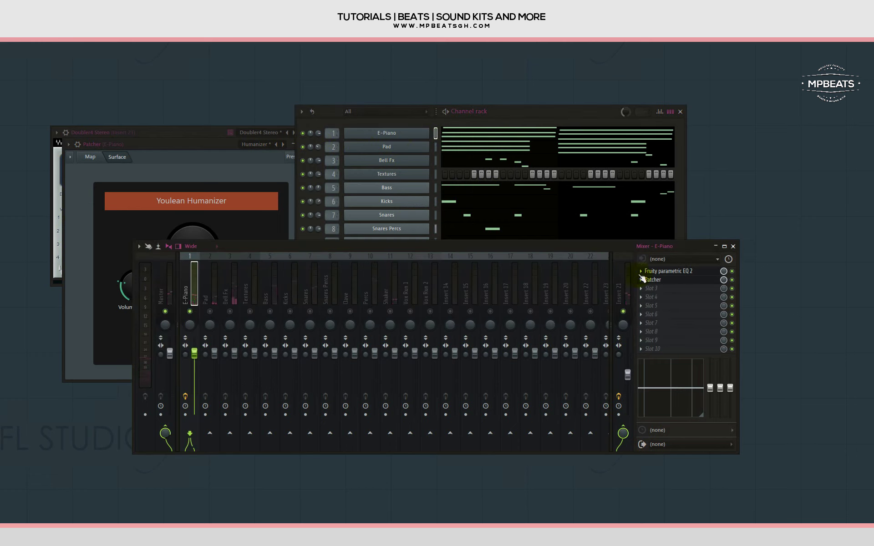
pyautogui.rightClick(197, 295)
pyautogui.click(216, 290)
pyautogui.rightClick(218, 288)
pyautogui.click(231, 264)
pyautogui.rightClick(204, 256)
pyautogui.click(220, 282)
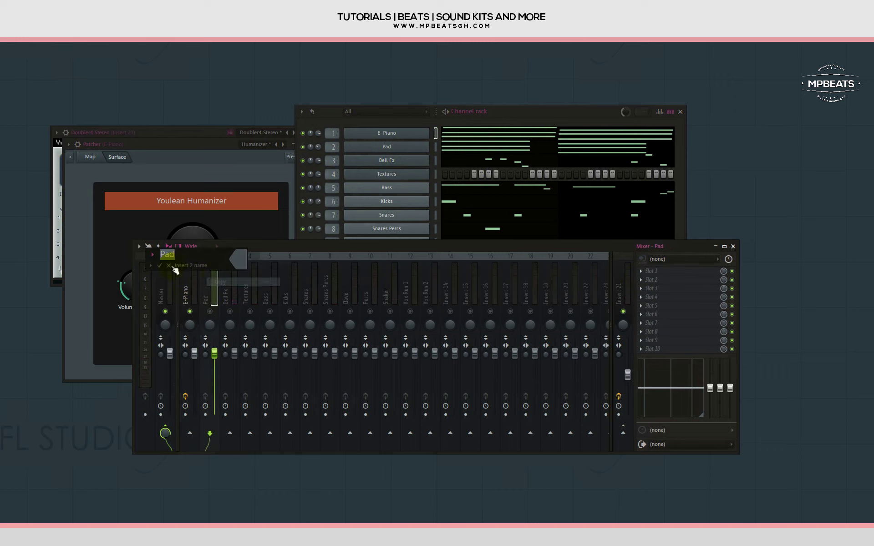
# Copy the E-Piano mixer track's state with its effects onto the Pad track.
pyautogui.rightClick(190, 295)
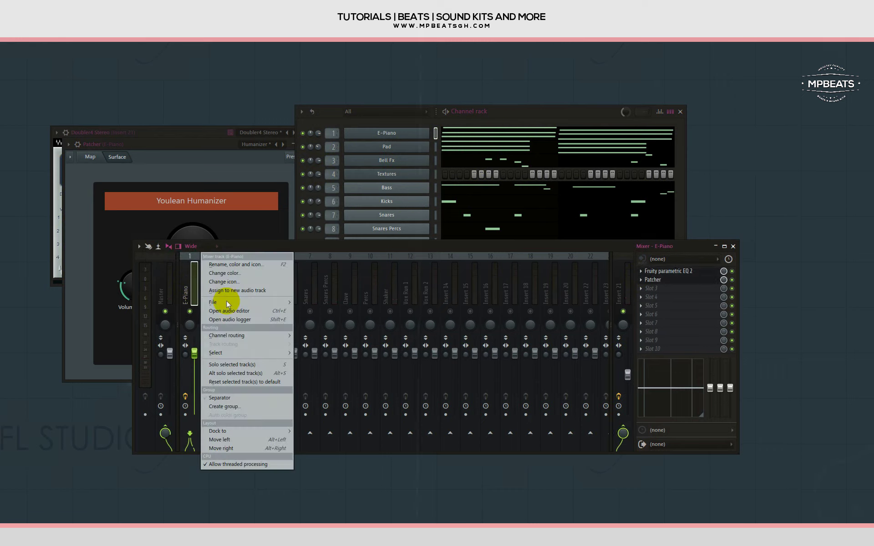
pyautogui.moveTo(226, 302)
pyautogui.moveTo(323, 85); pyautogui.dragTo(211, 302)
# Rename the duplicated E-Piano state on mixer track 2 back to Pad by pasting the copied name.
pyautogui.rightClick(211, 301)
pyautogui.click(244, 265)
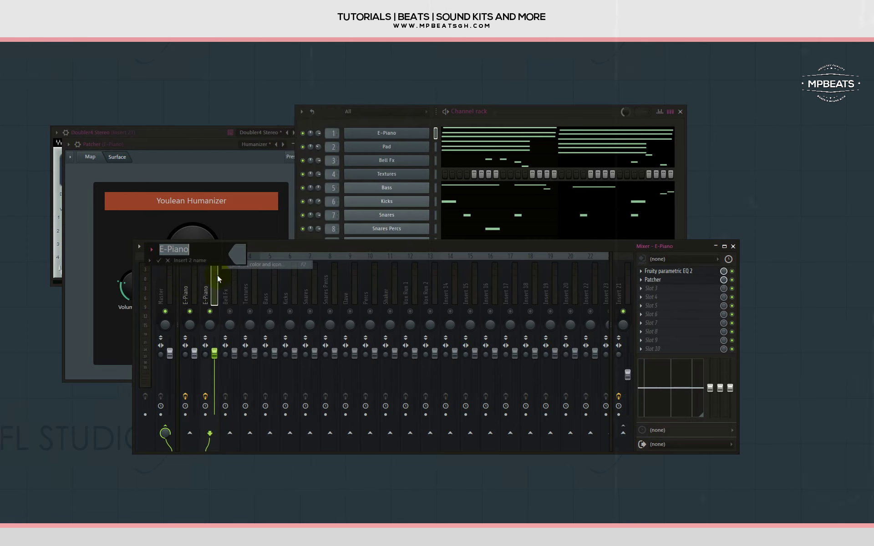
pyautogui.rightClick(205, 251)
pyautogui.click(217, 284)
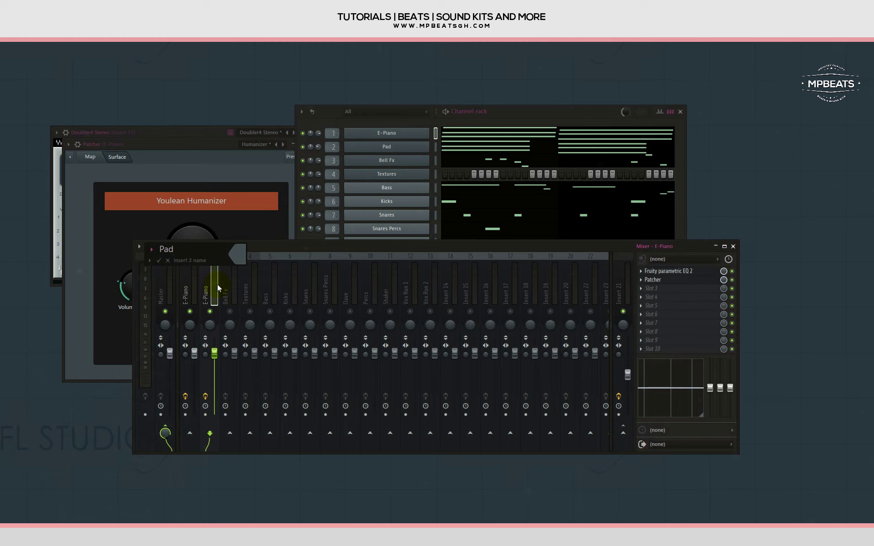
pyautogui.press('Return')
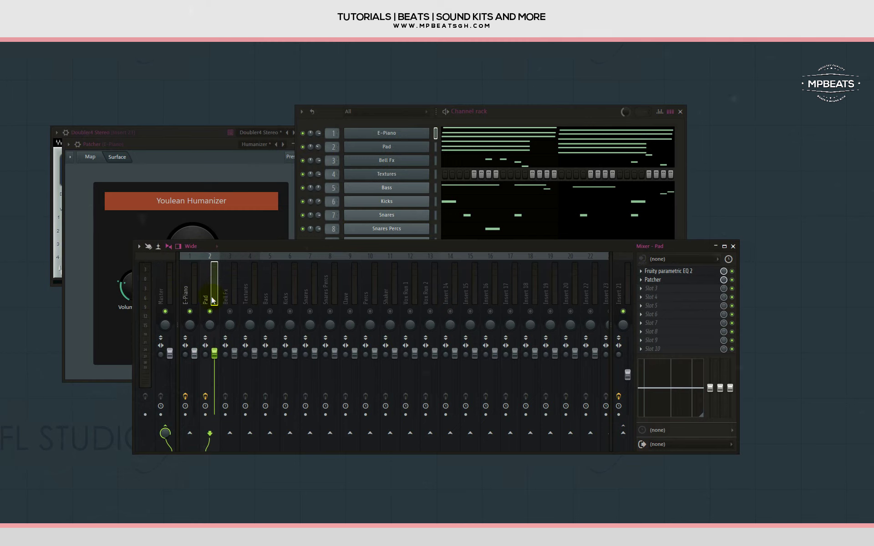
# Play the pattern and send the Pad mixer track to Insert 21.
pyautogui.press('space')
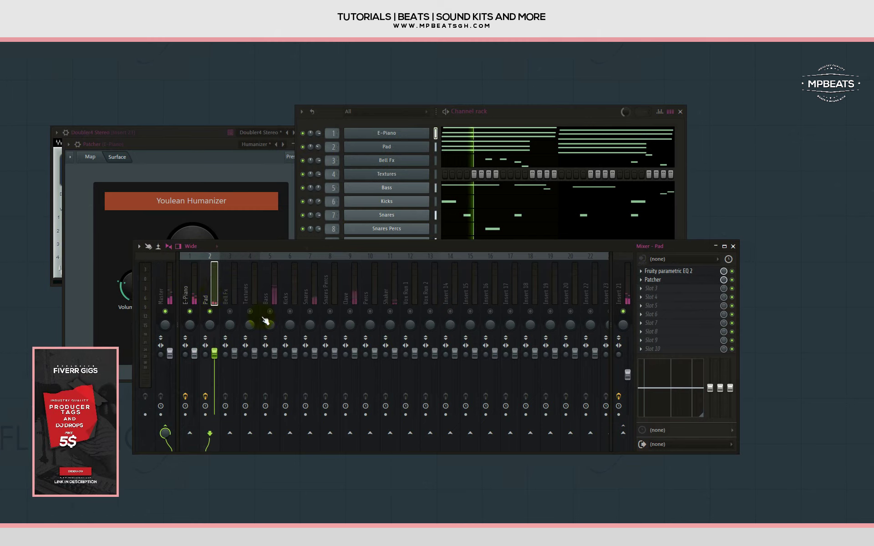
pyautogui.click(623, 433)
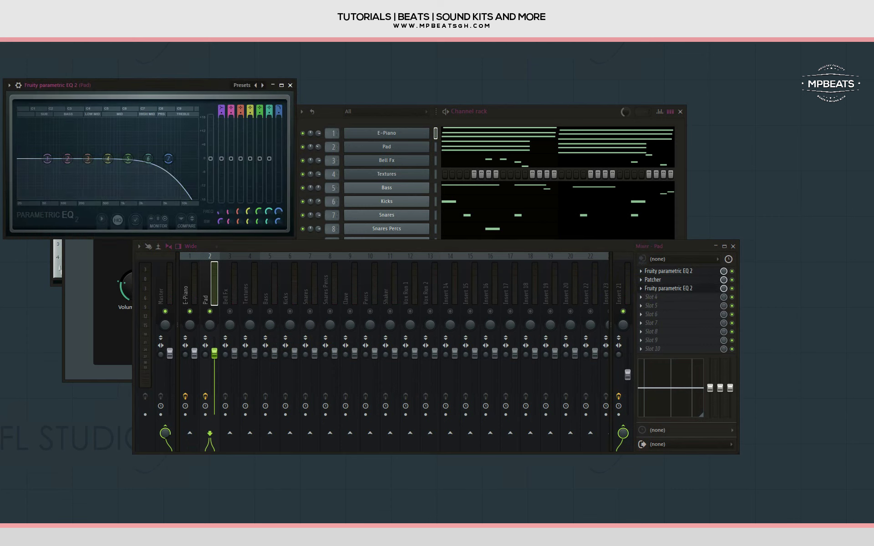
# Lower the band 7 low-pass cutoff in the Pad's second EQ during playback and adjust the Pad channel's volume.
pyautogui.press('space')
pyautogui.moveTo(167, 159)
pyautogui.mouseDown()
pyautogui.moveTo(128, 166)
pyautogui.moveTo(140, 152)
pyautogui.moveTo(164, 159)
pyautogui.mouseUp()
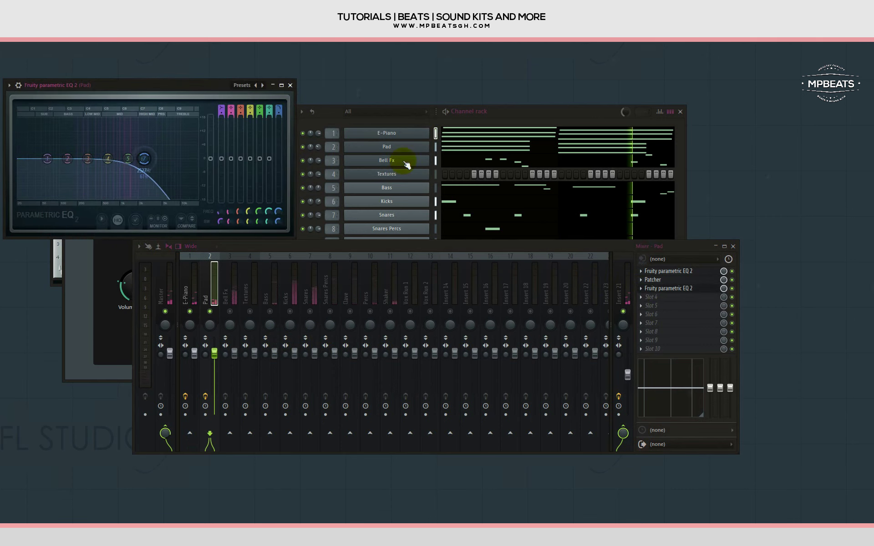
pyautogui.moveTo(319, 147); pyautogui.dragTo(319, 152)
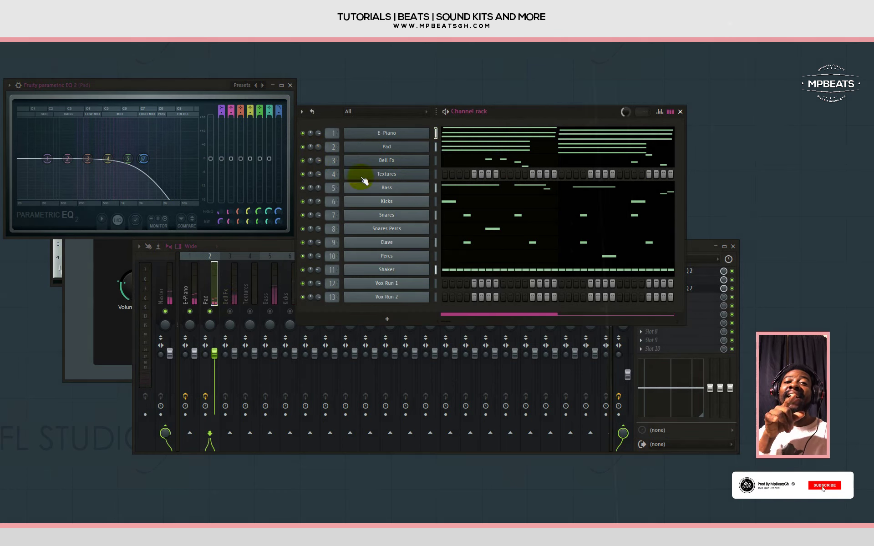
# Copy the Pad's first Fruity Parametric EQ 2 with its settings onto the Bell Fx track and start playback.
pyautogui.click(643, 276)
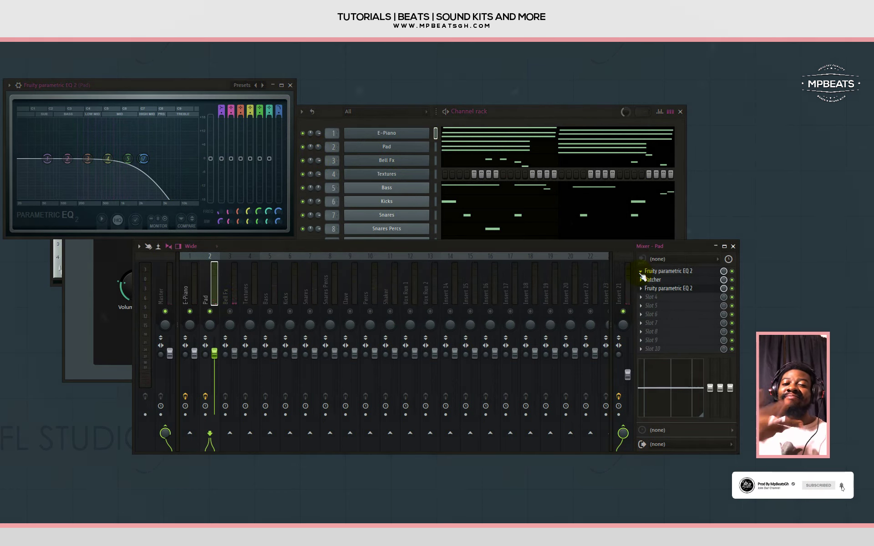
pyautogui.click(641, 272)
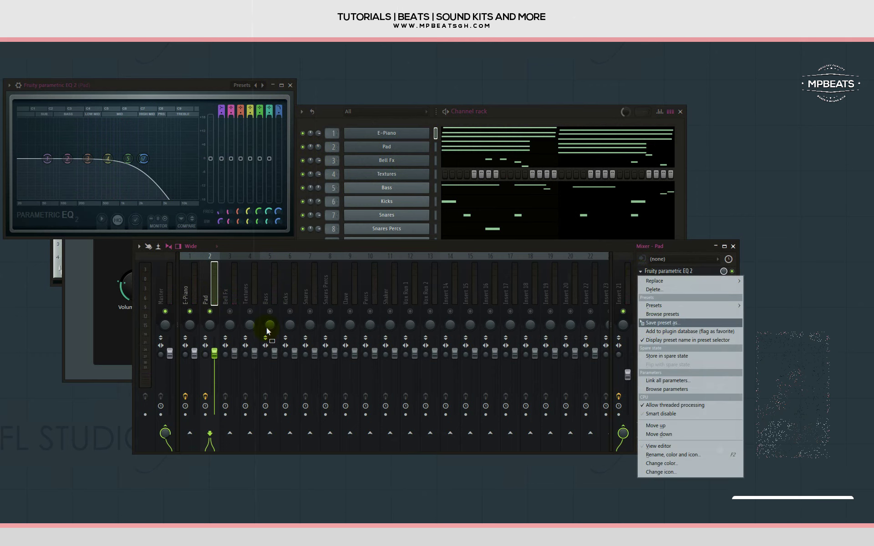
pyautogui.moveTo(267, 327); pyautogui.dragTo(235, 298)
pyautogui.press('space')
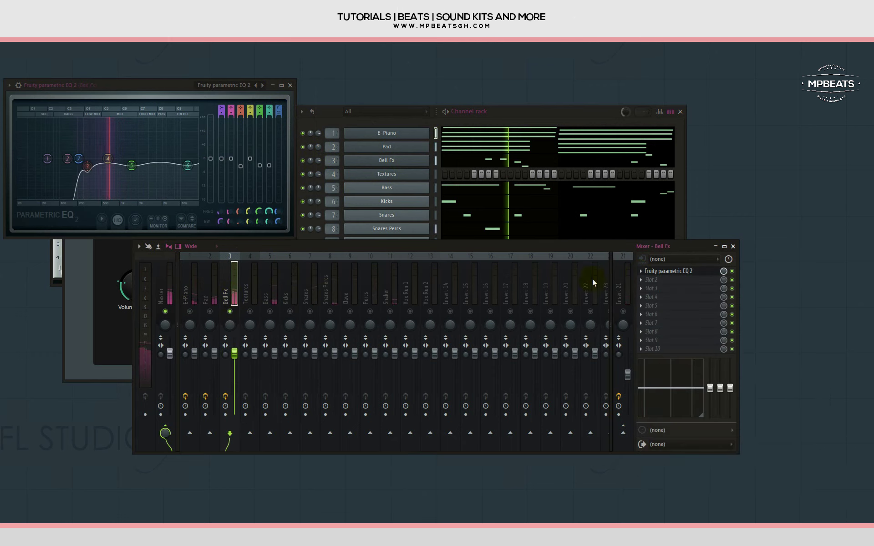
# Narrow band 4 of the Bell Fx EQ, cut it below zero and raise the band 7 high-pass frequency slightly.
pyautogui.moveTo(117, 160); pyautogui.dragTo(117, 143)
pyautogui.moveTo(250, 222); pyautogui.dragTo(250, 241)
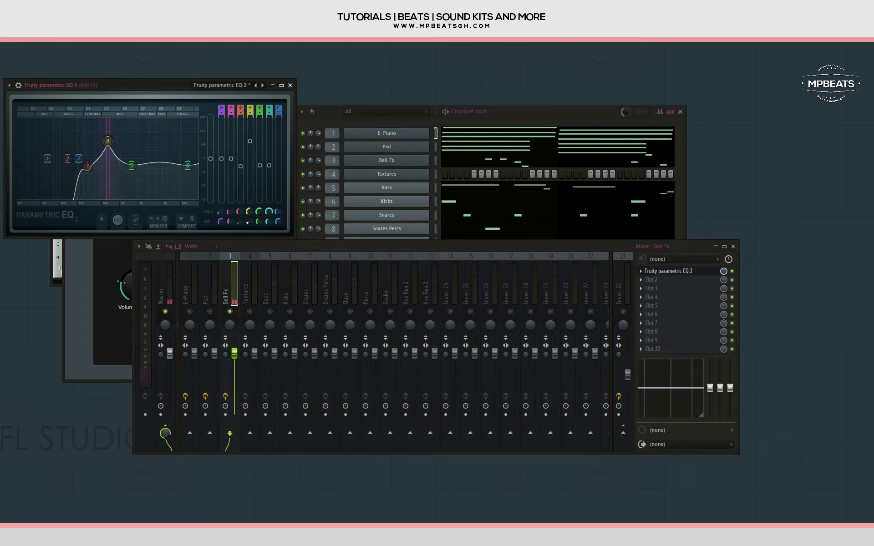
pyautogui.moveTo(107, 142); pyautogui.dragTo(82, 160)
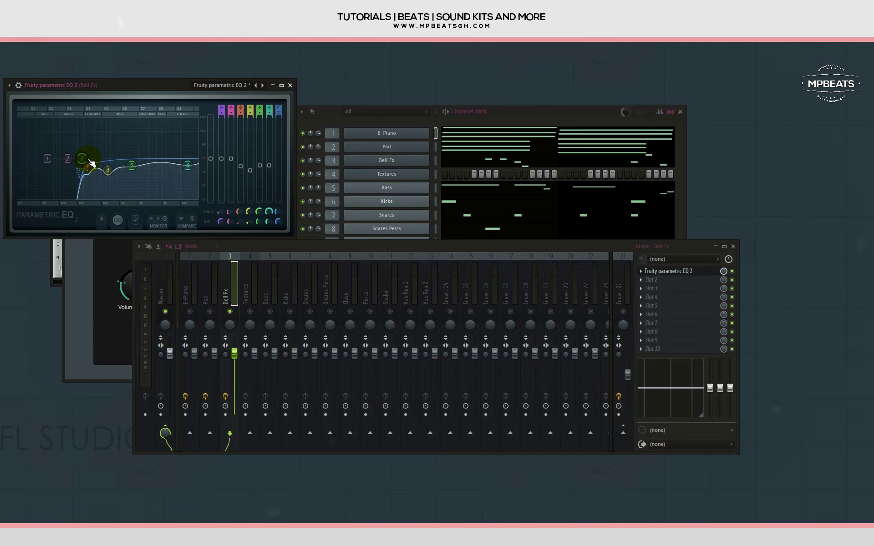
# Copy the Pad channel's notes and paste them into the Textures channel.
pyautogui.rightClick(410, 146)
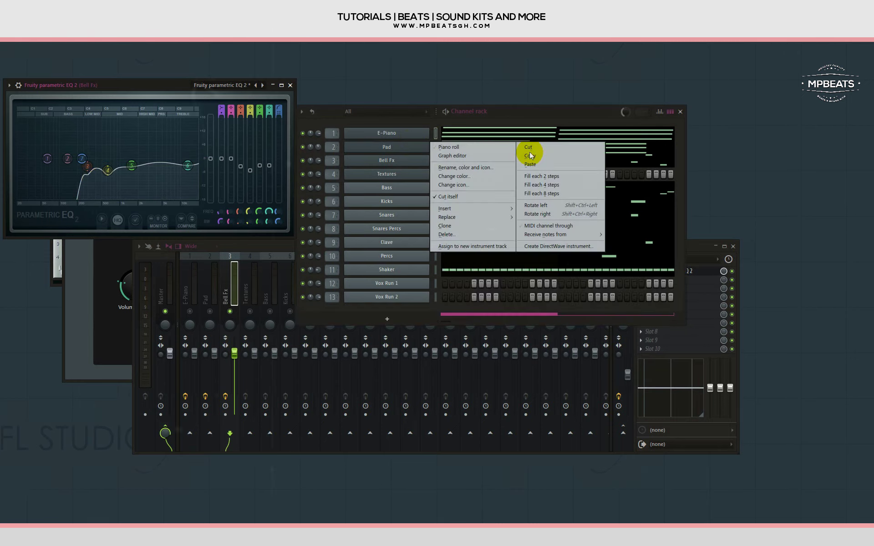
pyautogui.click(529, 155)
pyautogui.rightClick(406, 174)
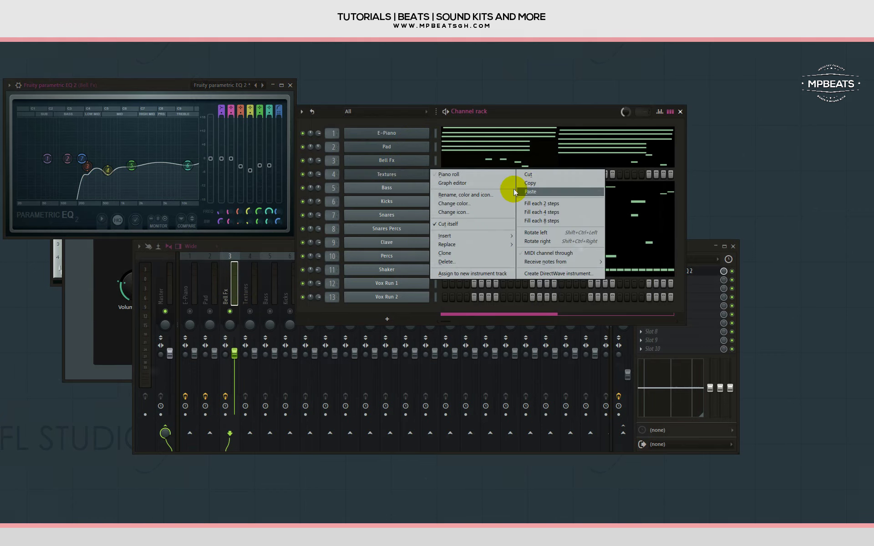
pyautogui.click(515, 191)
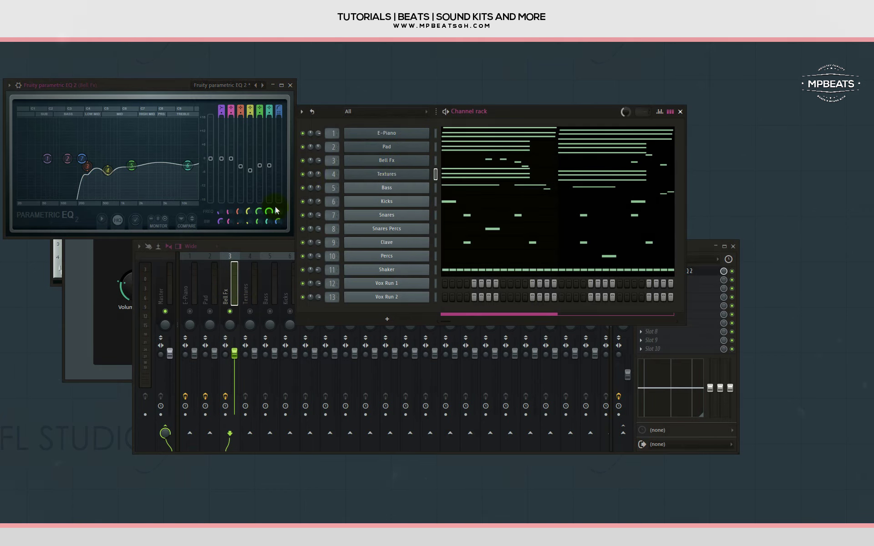
# Solo the Textures channel and its mixer track.
pyautogui.rightClick(303, 175)
pyautogui.click(316, 180)
pyautogui.rightClick(250, 311)
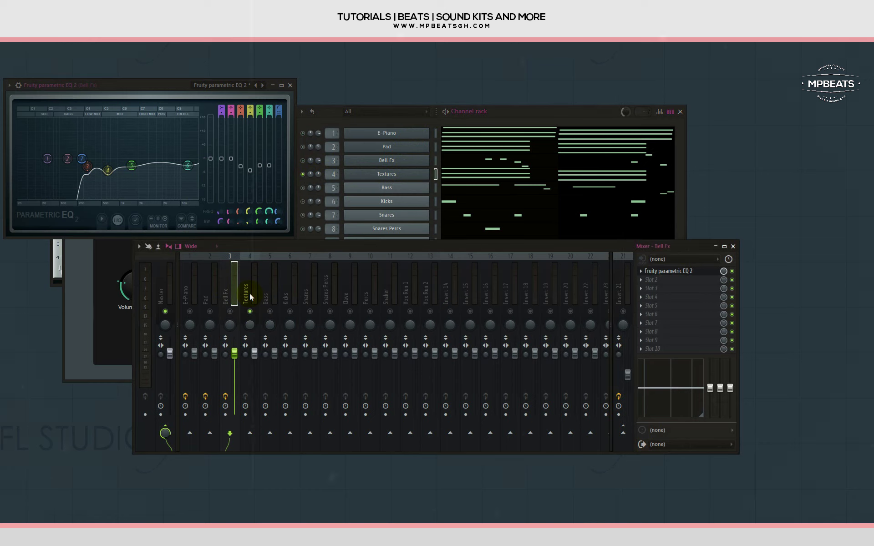
# Play the Textures channel's Purity instrument and audition its four layers one by one through their levels, setting Water to -4.36 dB.
pyautogui.click(250, 295)
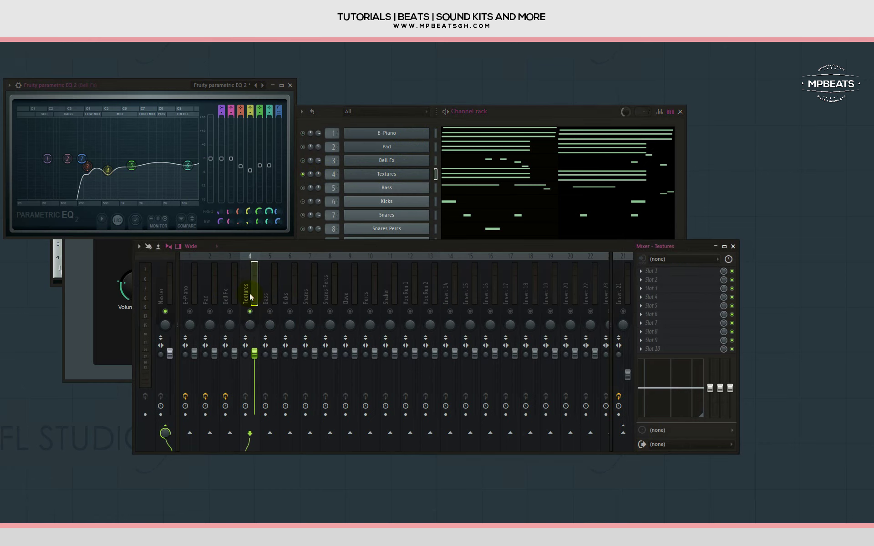
pyautogui.click(375, 176)
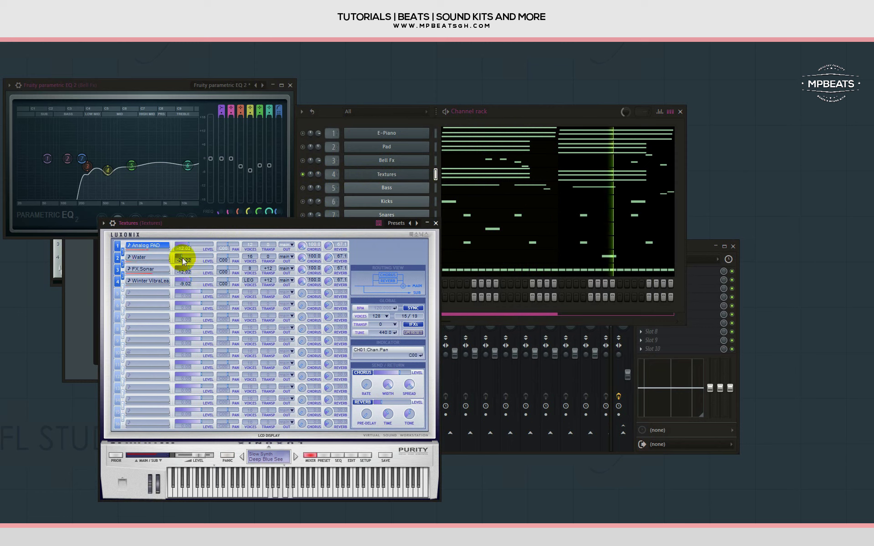
pyautogui.press('space')
pyautogui.moveTo(183, 256); pyautogui.dragTo(163, 281)
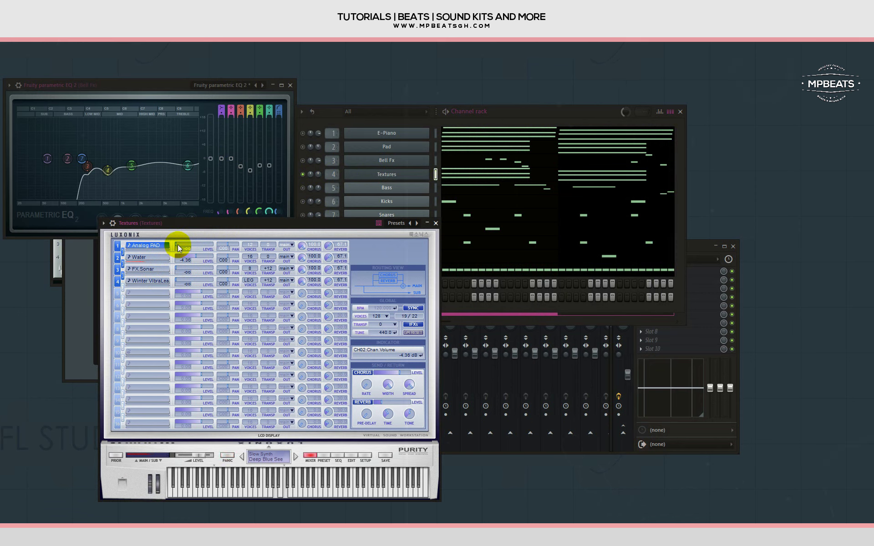
pyautogui.moveTo(180, 245); pyautogui.dragTo(178, 268)
pyautogui.moveTo(183, 269); pyautogui.dragTo(189, 283)
pyautogui.click(181, 283)
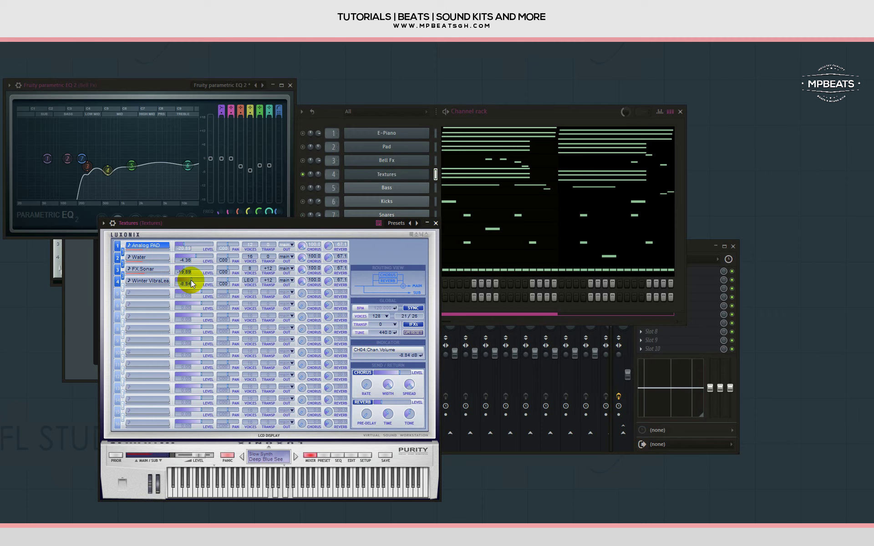
# Balance the remaining Purity layers: Winter VibraLead at 0.13 dB, FX Sonar at -19.89 dB and Analog PAD at -16.41 dB.
pyautogui.press('space')
pyautogui.moveTo(177, 281); pyautogui.dragTo(200, 277)
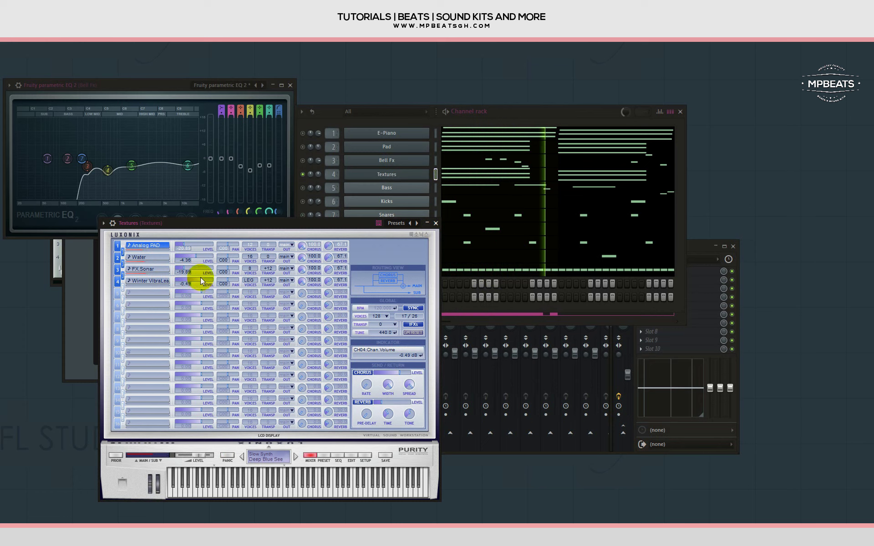
pyautogui.click(186, 268)
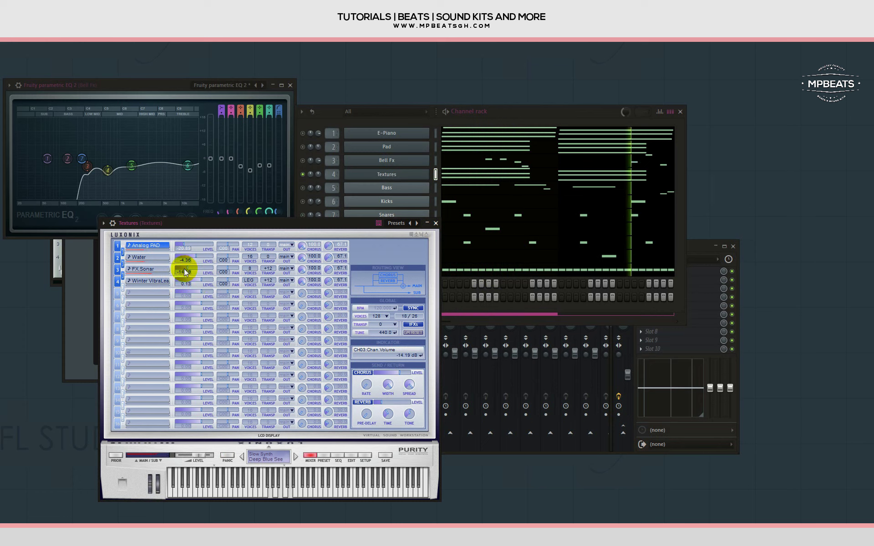
pyautogui.moveTo(186, 248); pyautogui.dragTo(187, 242)
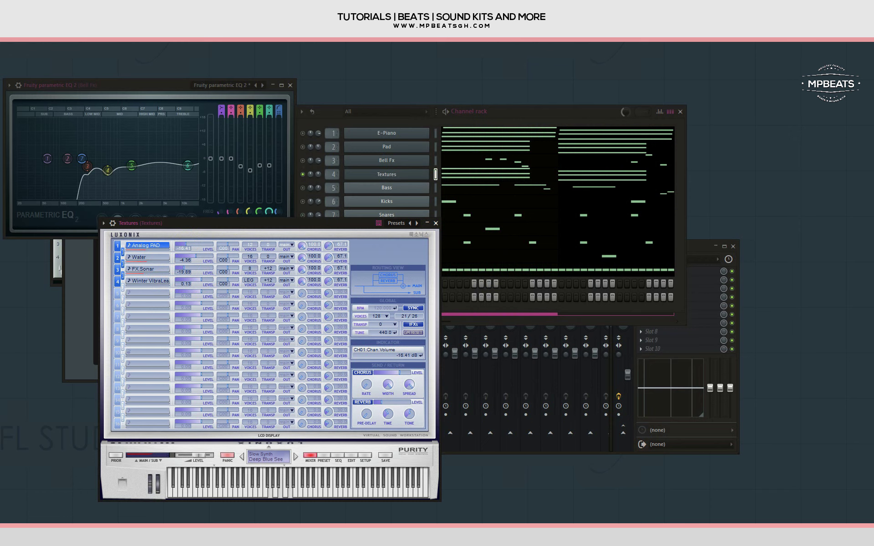
# Copy the Bell Fx track's Fruity Parametric EQ 2 with its settings onto the Textures track and send that track to Insert 21.
pyautogui.press('F9')
pyautogui.press('Left')
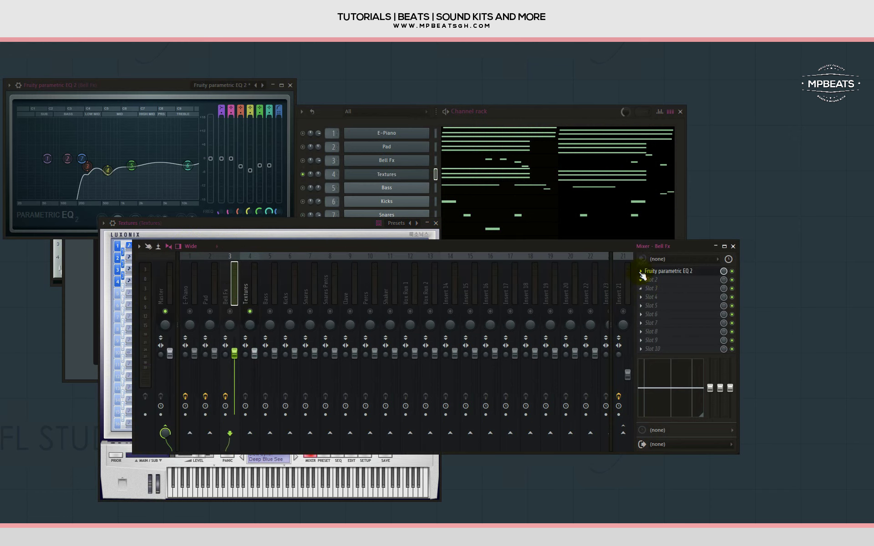
pyautogui.moveTo(658, 323); pyautogui.dragTo(254, 291)
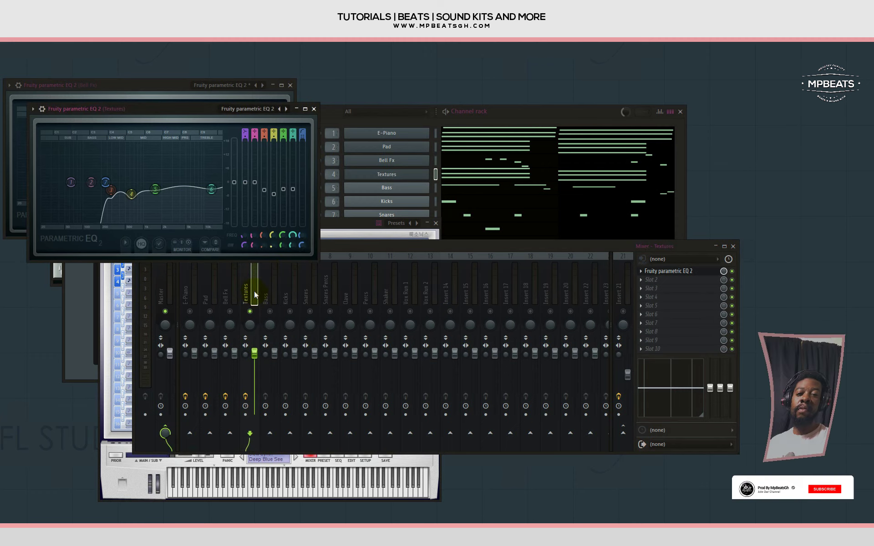
pyautogui.press('space')
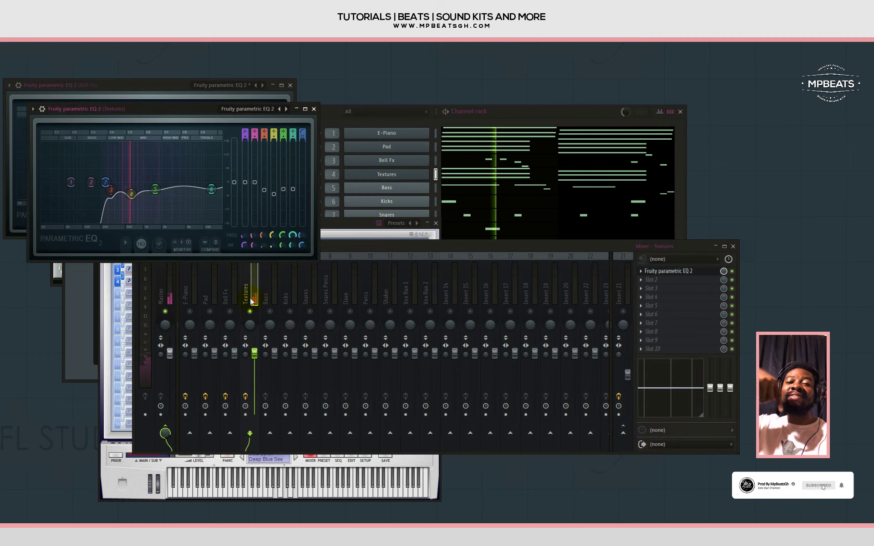
pyautogui.click(623, 432)
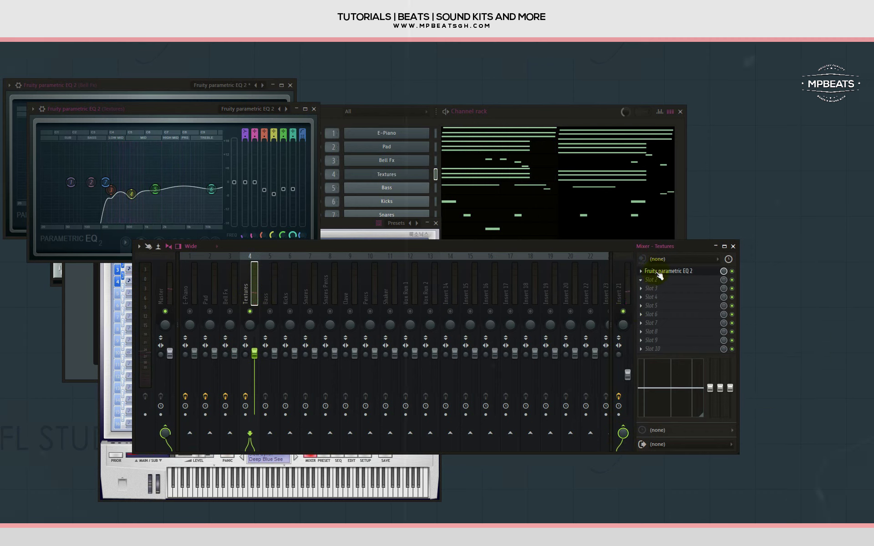
# Cut band 4 slightly deeper and lower band 5 below zero in the Textures EQ.
pyautogui.click(268, 236)
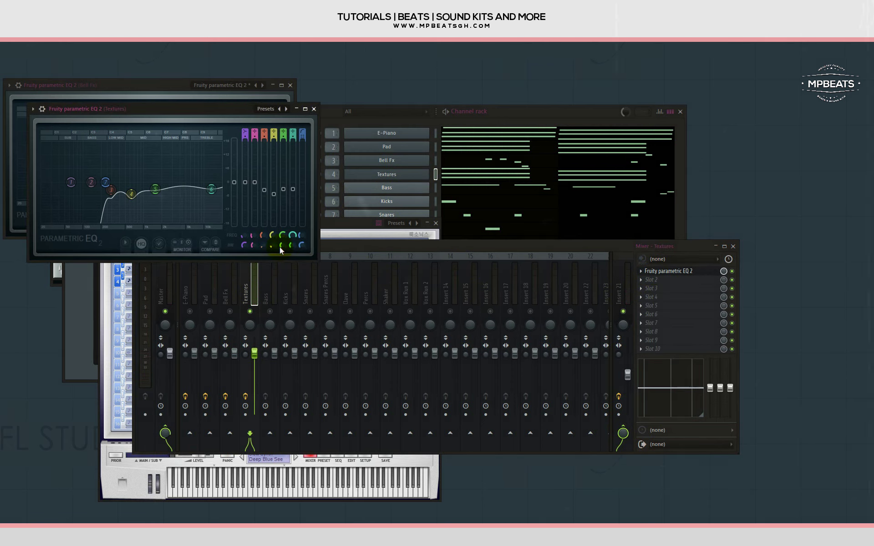
pyautogui.moveTo(137, 198); pyautogui.dragTo(135, 201)
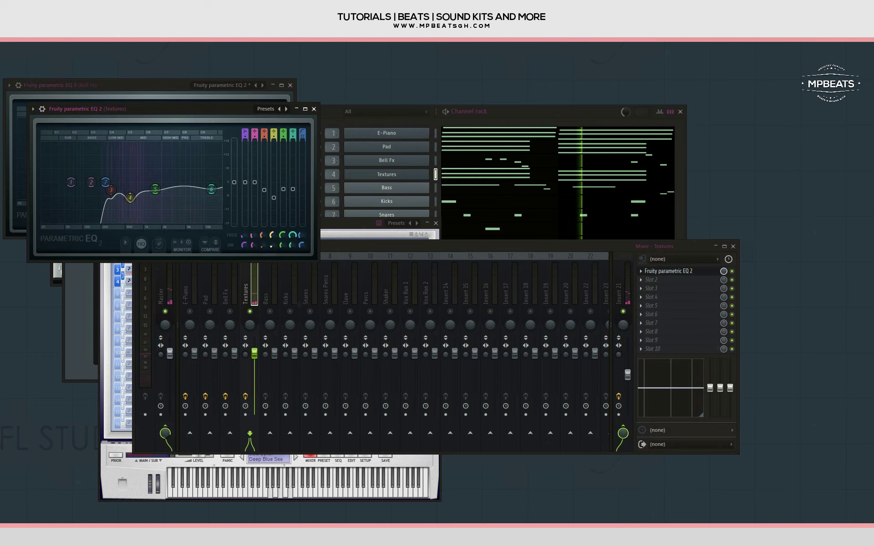
pyautogui.moveTo(155, 189); pyautogui.dragTo(159, 196)
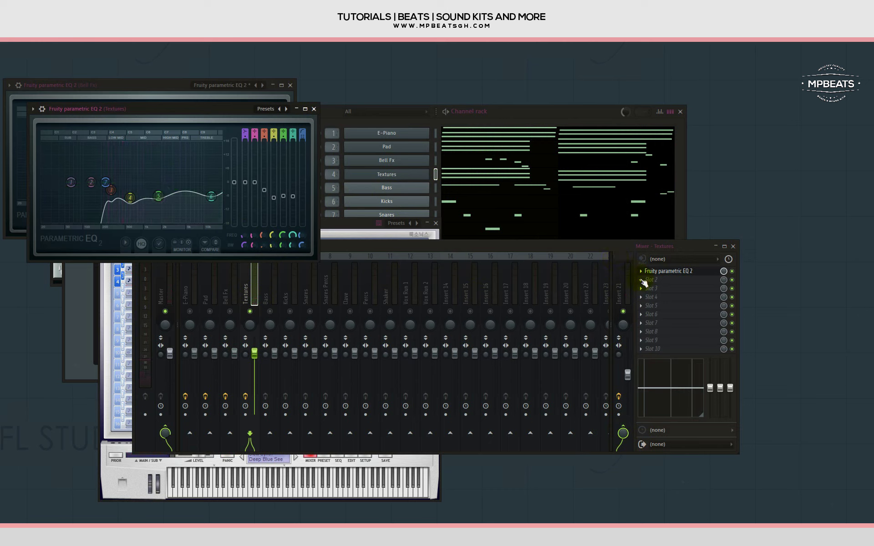
# Add a Fruity Limiter to the Textures track, lower its ceiling and adjust the compressor's knee, ratio and threshold.
pyautogui.press('space')
pyautogui.moveTo(107, 221); pyautogui.dragTo(107, 267)
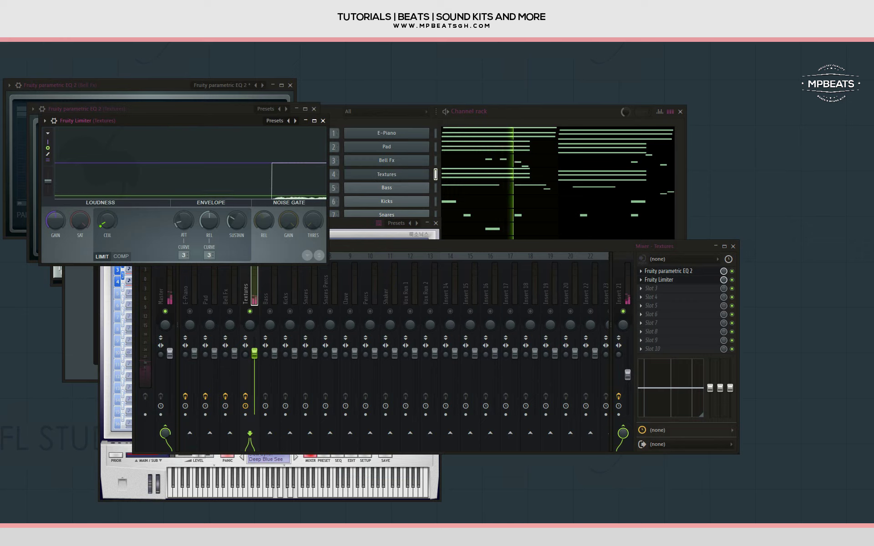
pyautogui.click(314, 121)
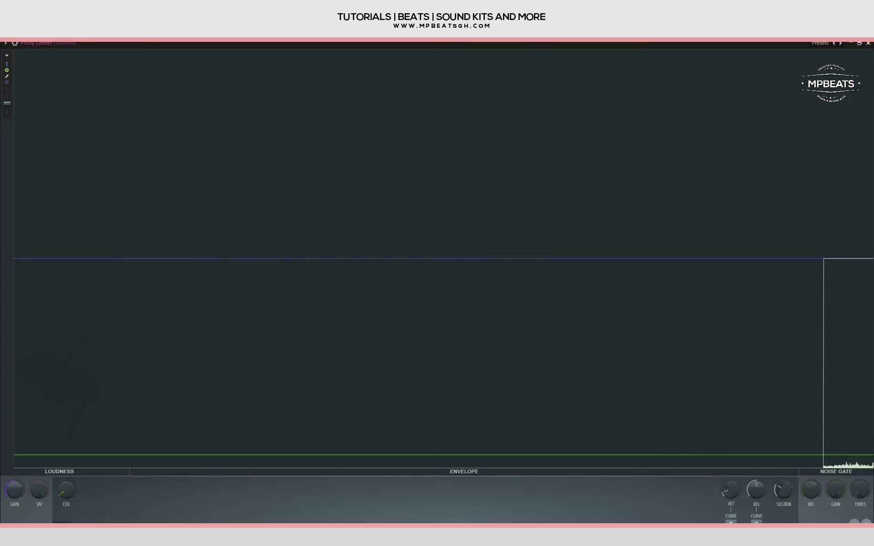
pyautogui.click(78, 523)
pyautogui.moveTo(71, 484); pyautogui.dragTo(91, 451)
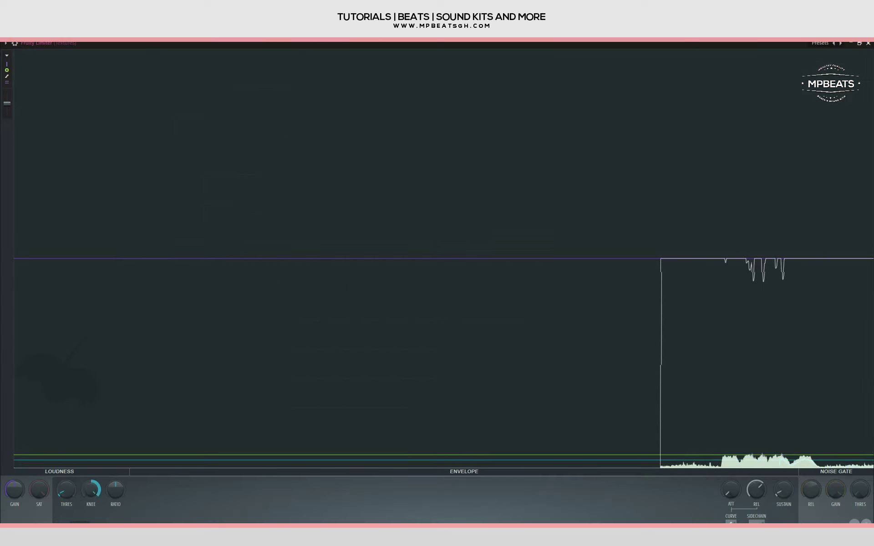
pyautogui.moveTo(116, 489); pyautogui.dragTo(116, 451)
pyautogui.moveTo(67, 490); pyautogui.dragTo(67, 501)
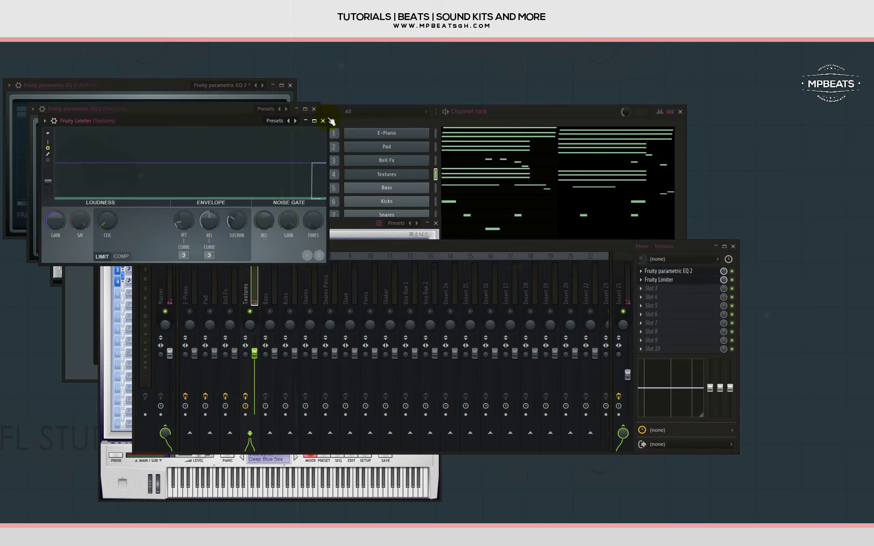
# Clone the Textures channel and paste the Bell Fx channel's notes into the clone.
pyautogui.rightClick(428, 173)
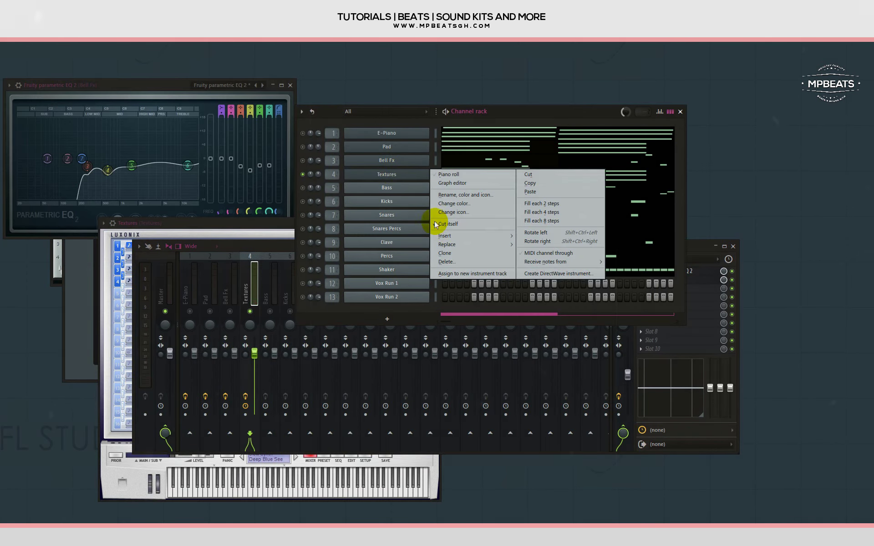
pyautogui.click(444, 253)
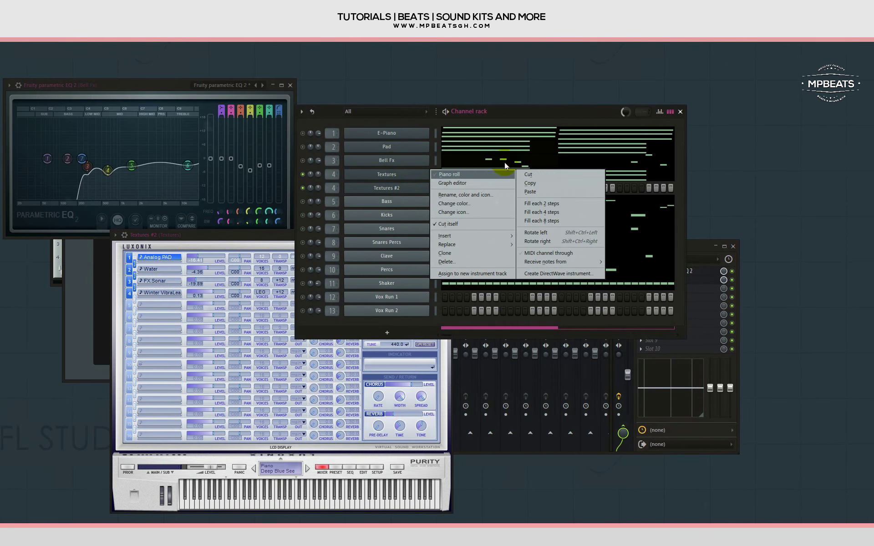
pyautogui.rightClick(400, 160)
pyautogui.hotkey('ctrl', 'v')
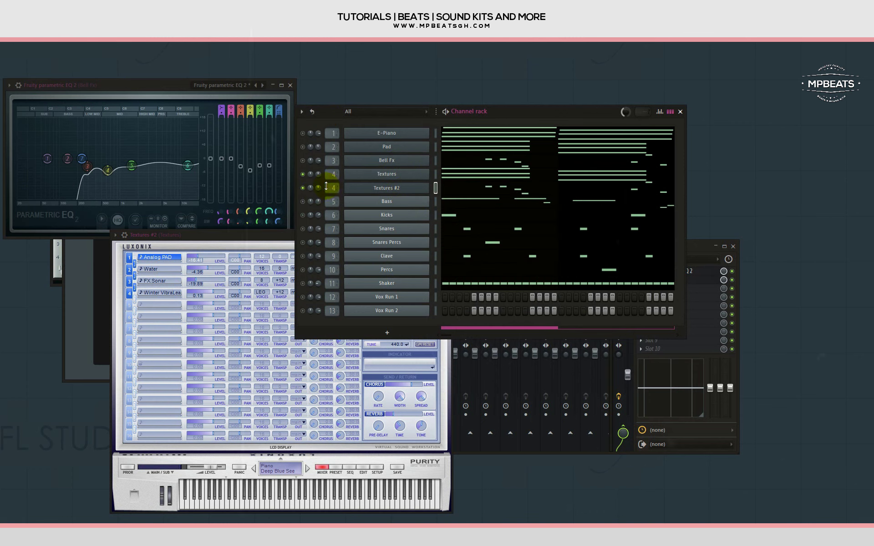
# Solo the cloned Textures channel and load the Winter Lead preset from Purity's Lead Synth category.
pyautogui.rightClick(304, 188)
pyautogui.click(330, 191)
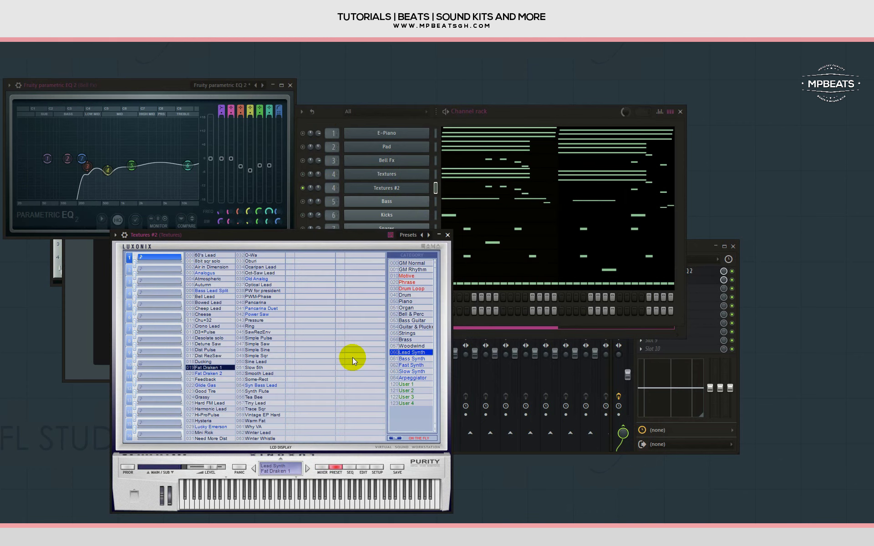
pyautogui.click(258, 433)
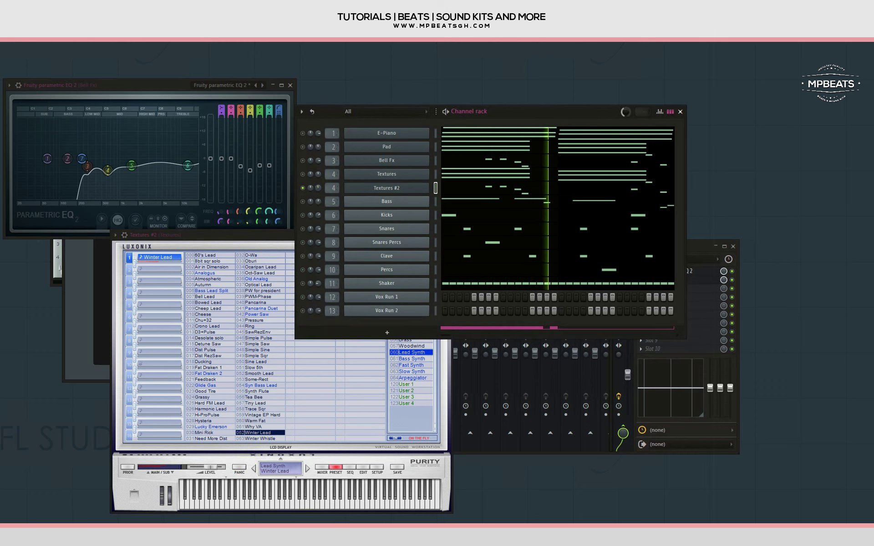
# Unmute the E-Piano, Pad, Bell Fx and Textures channels and play them together with the cloned Textures channel.
pyautogui.press('space')
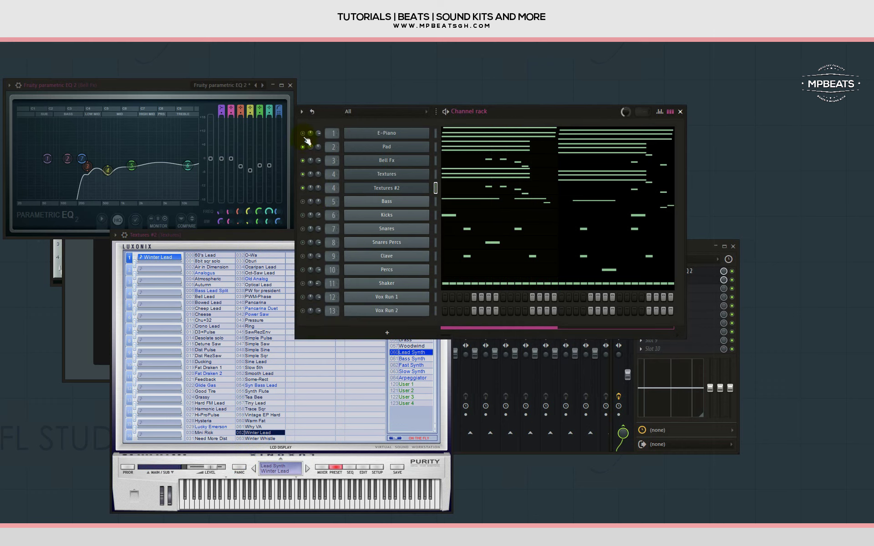
pyautogui.click(303, 134)
pyautogui.press('F9')
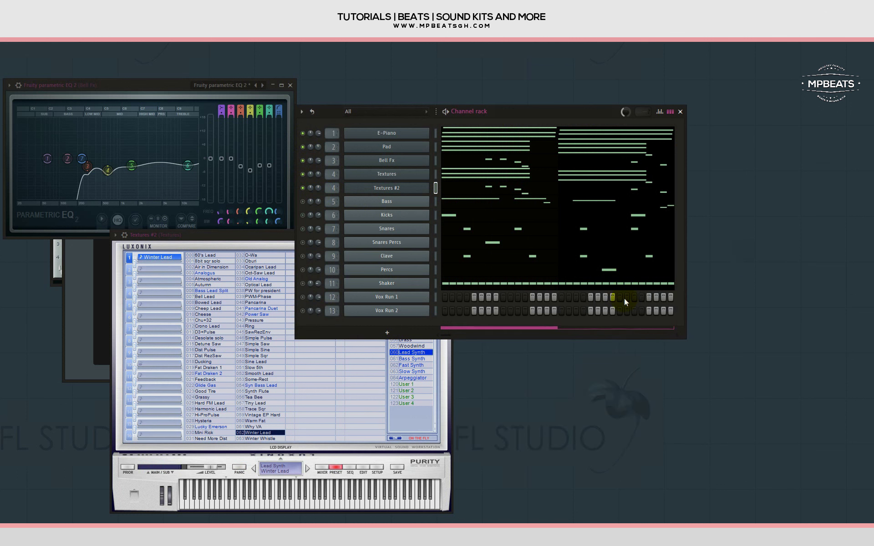
pyautogui.press('space')
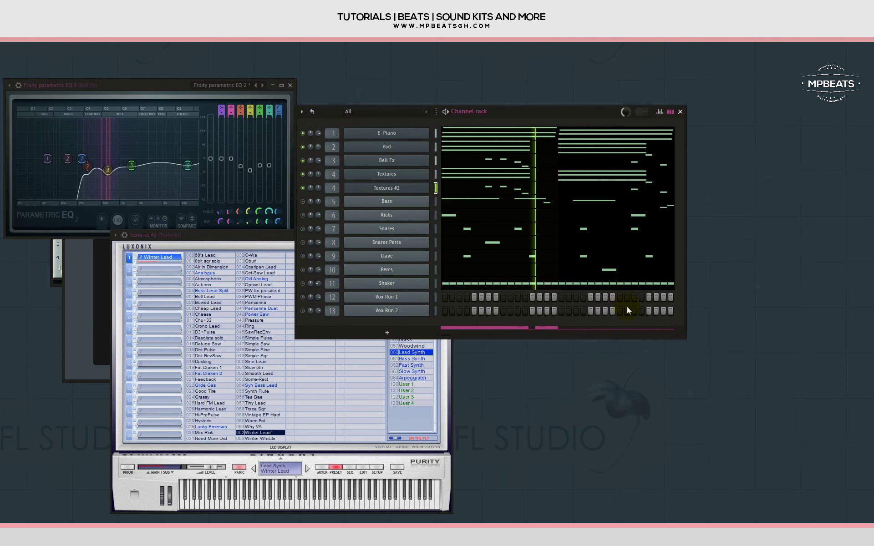
# Mute the Pad and Bell Fx channels and adjust the cloned Textures channel's volume against the remaining melody channels.
pyautogui.click(303, 147)
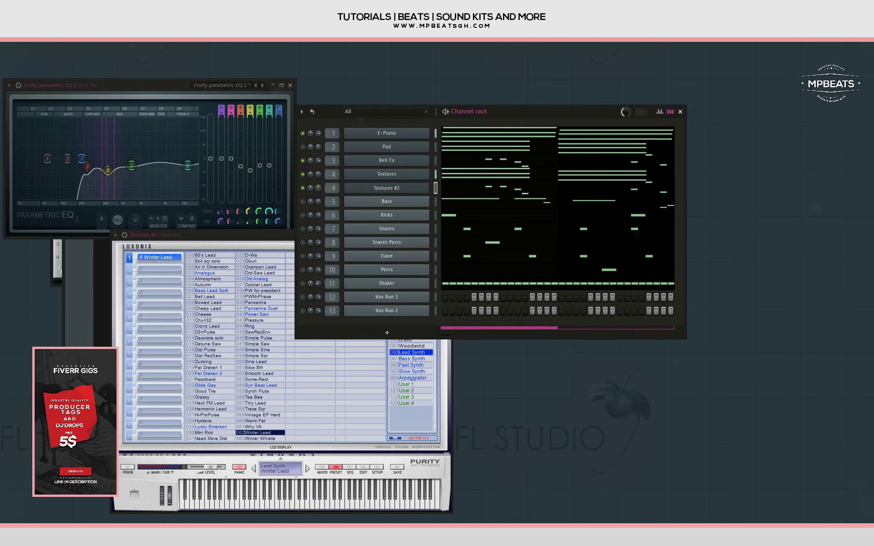
pyautogui.click(302, 161)
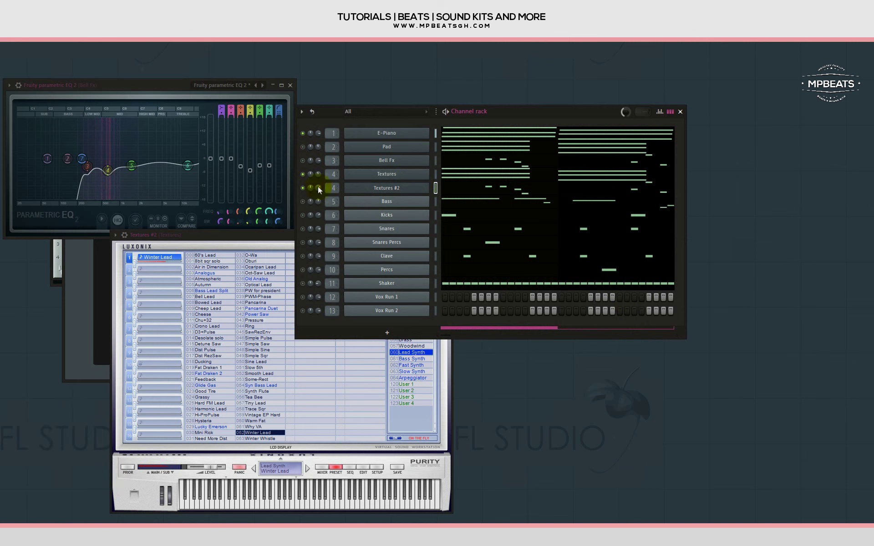
pyautogui.moveTo(318, 187); pyautogui.dragTo(318, 185)
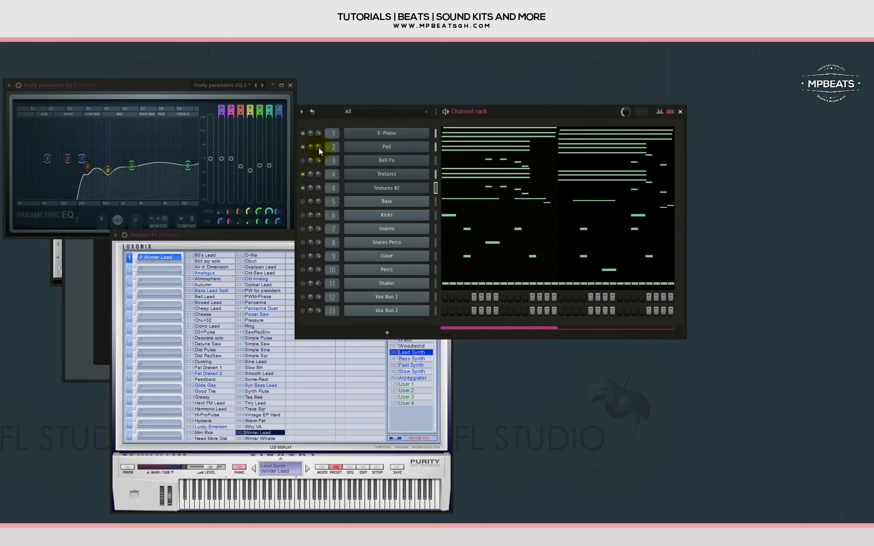
# Close the Bell Fx EQ and unmute all channels in the channel rack.
pyautogui.click(290, 85)
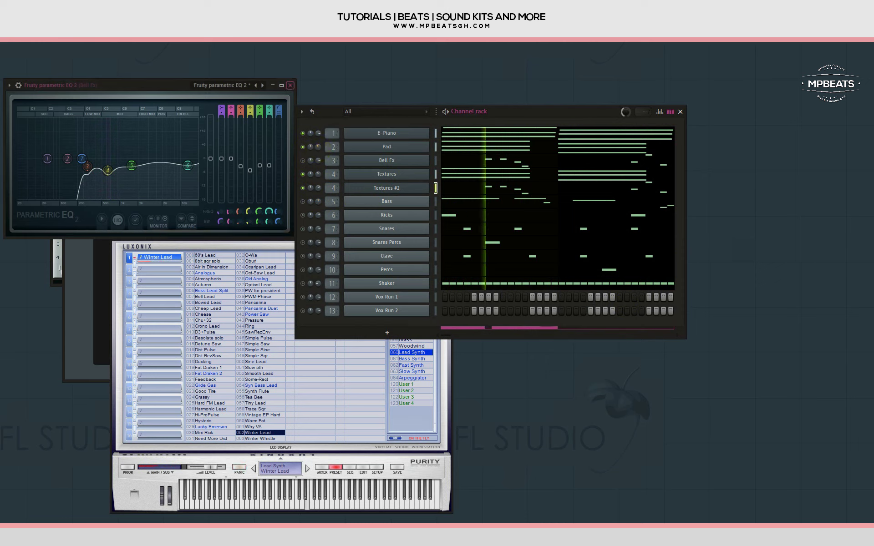
pyautogui.rightClick(302, 147)
pyautogui.click(314, 152)
pyautogui.rightClick(302, 147)
pyautogui.click(314, 149)
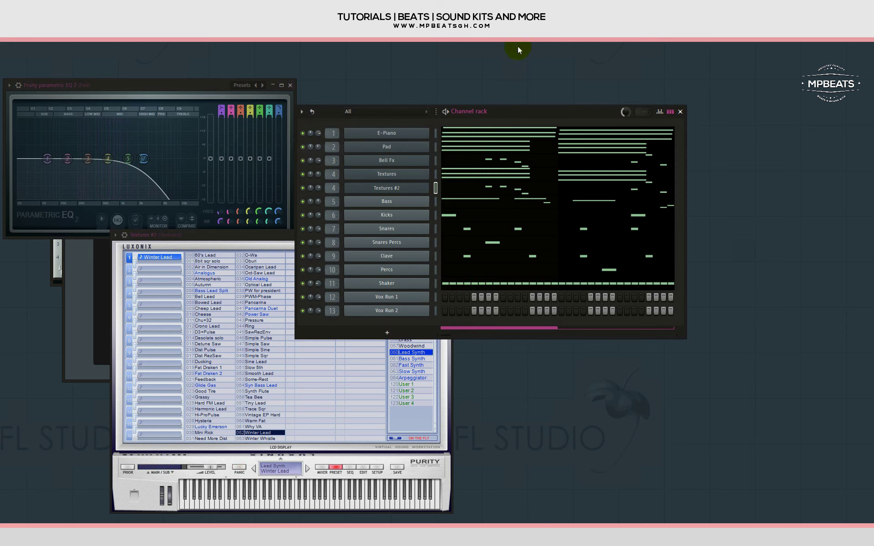
# Check the full beat's track levels in the mixer, select the Bass track and return to the channel rack.
pyautogui.press('F6')
pyautogui.press('F9')
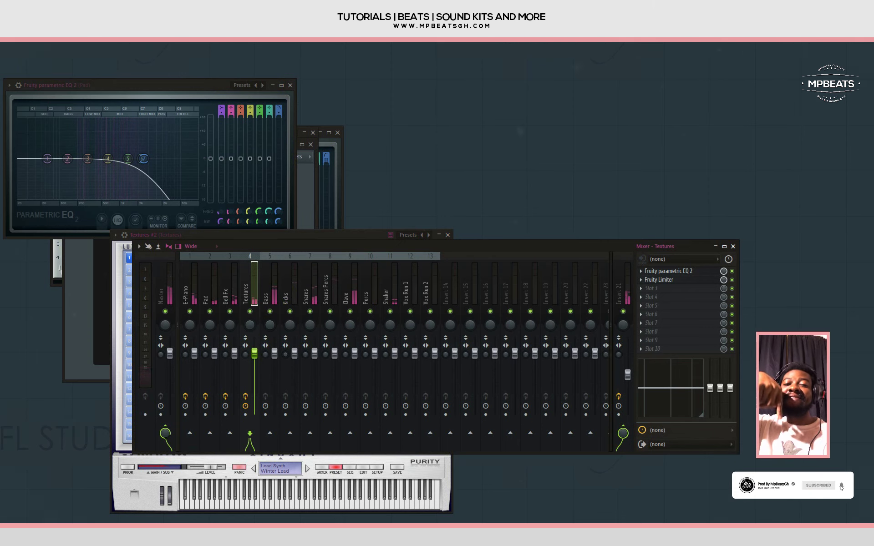
pyautogui.click(272, 290)
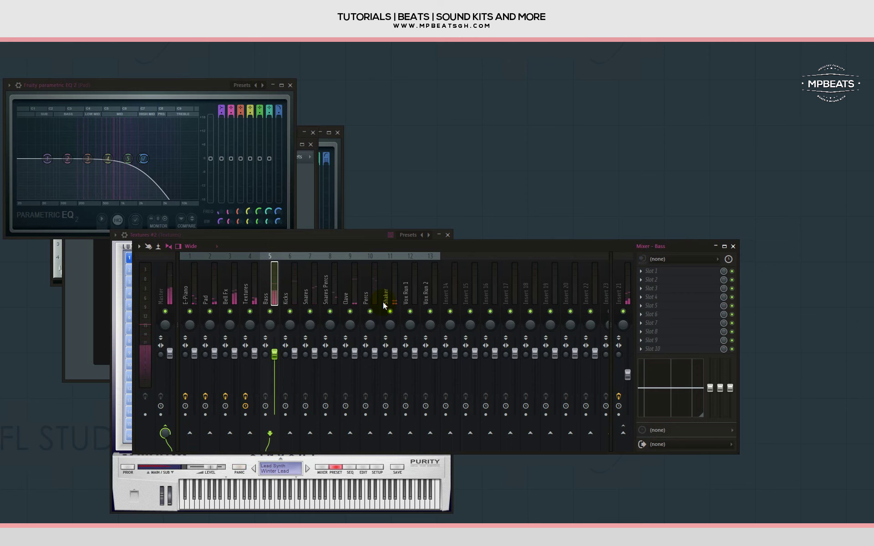
pyautogui.press('F9')
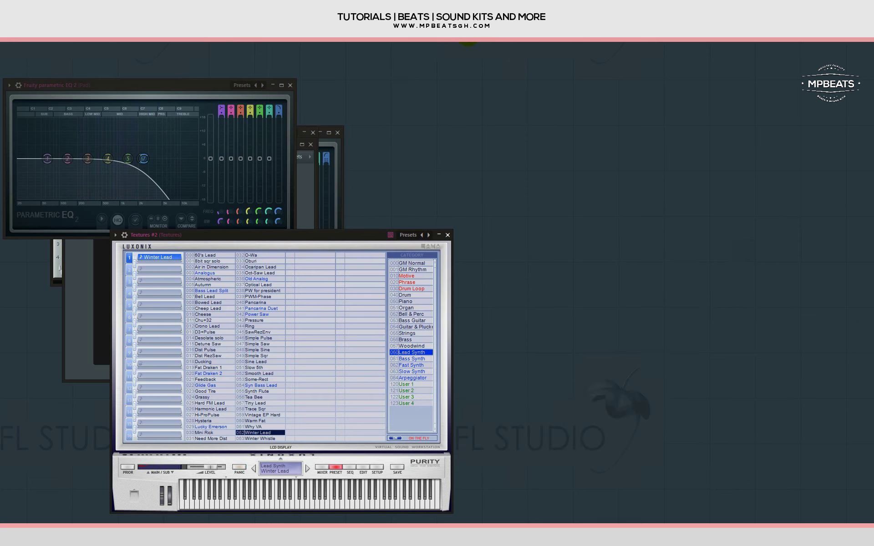
pyautogui.press('F6')
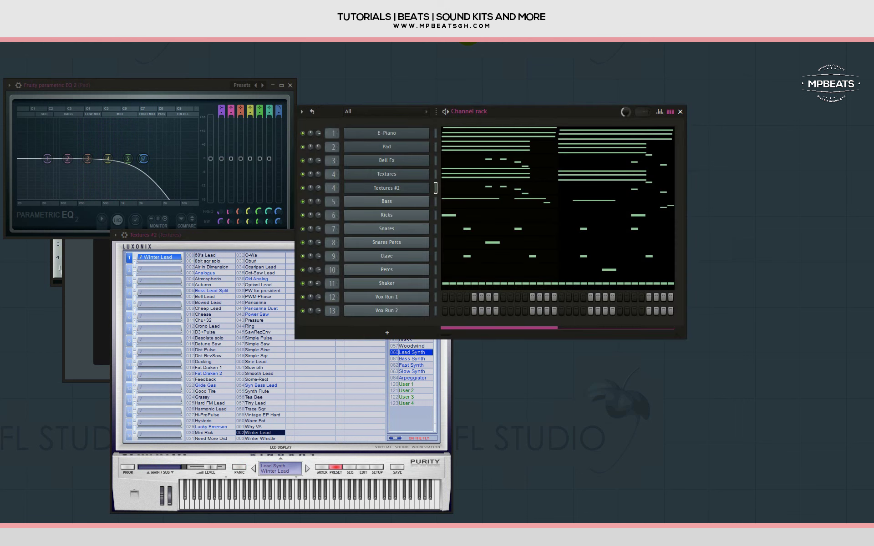